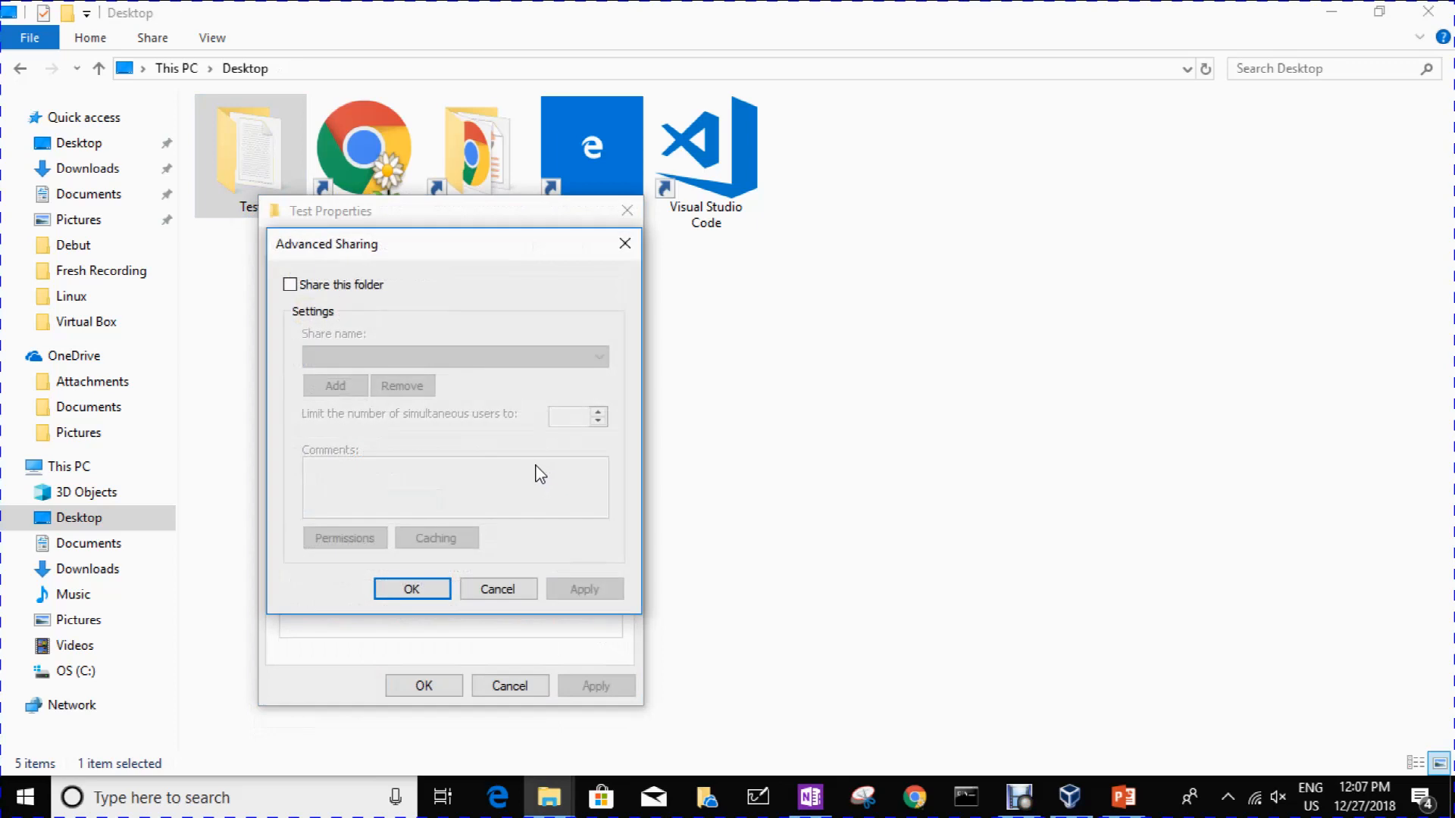
- Enable sharing for the Test folder with the share name Test and open its share permissions
{"action": "left_click", "coordinate": [292, 285]}
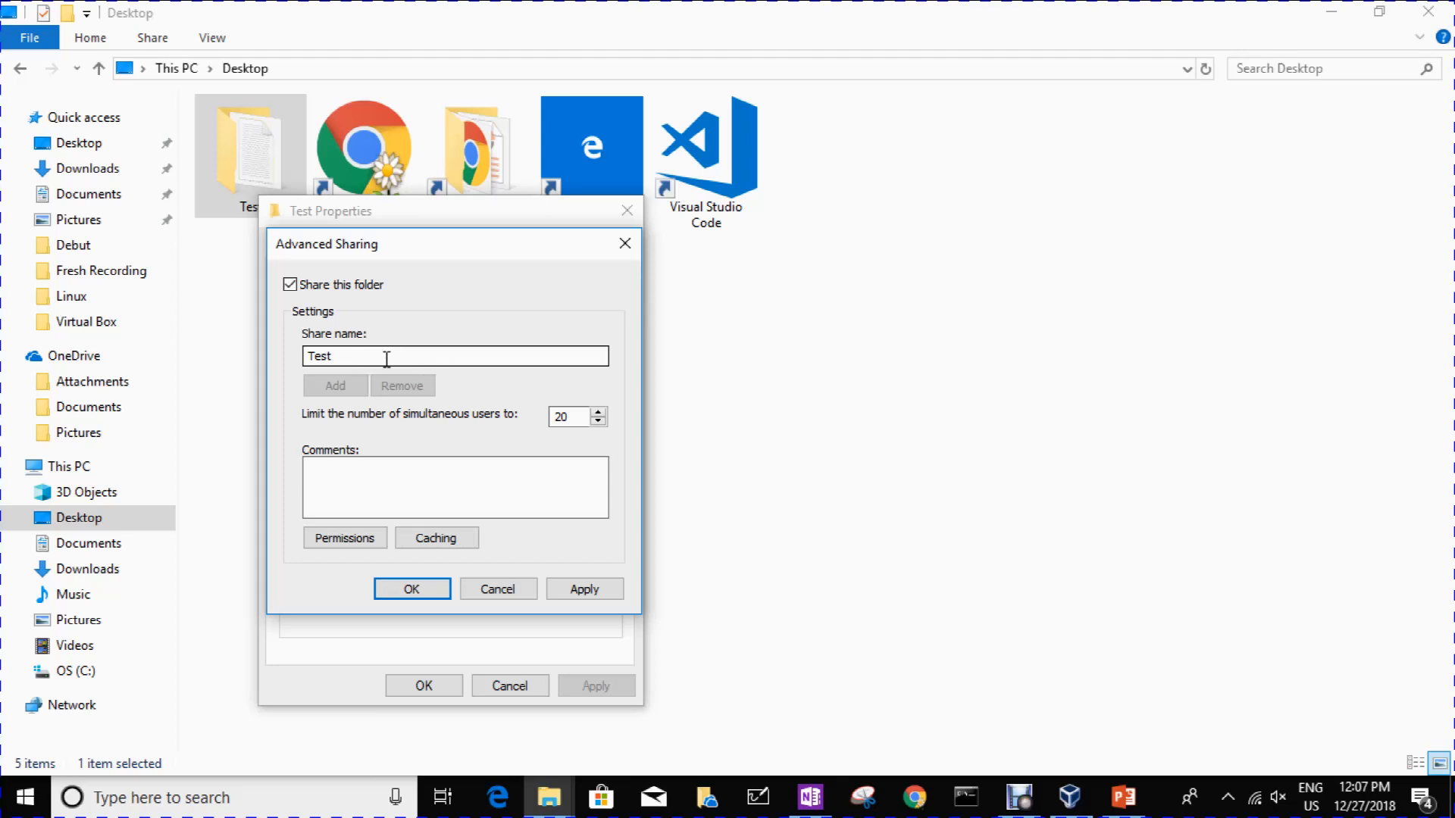
{"action": "left_click", "coordinate": [340, 490]}
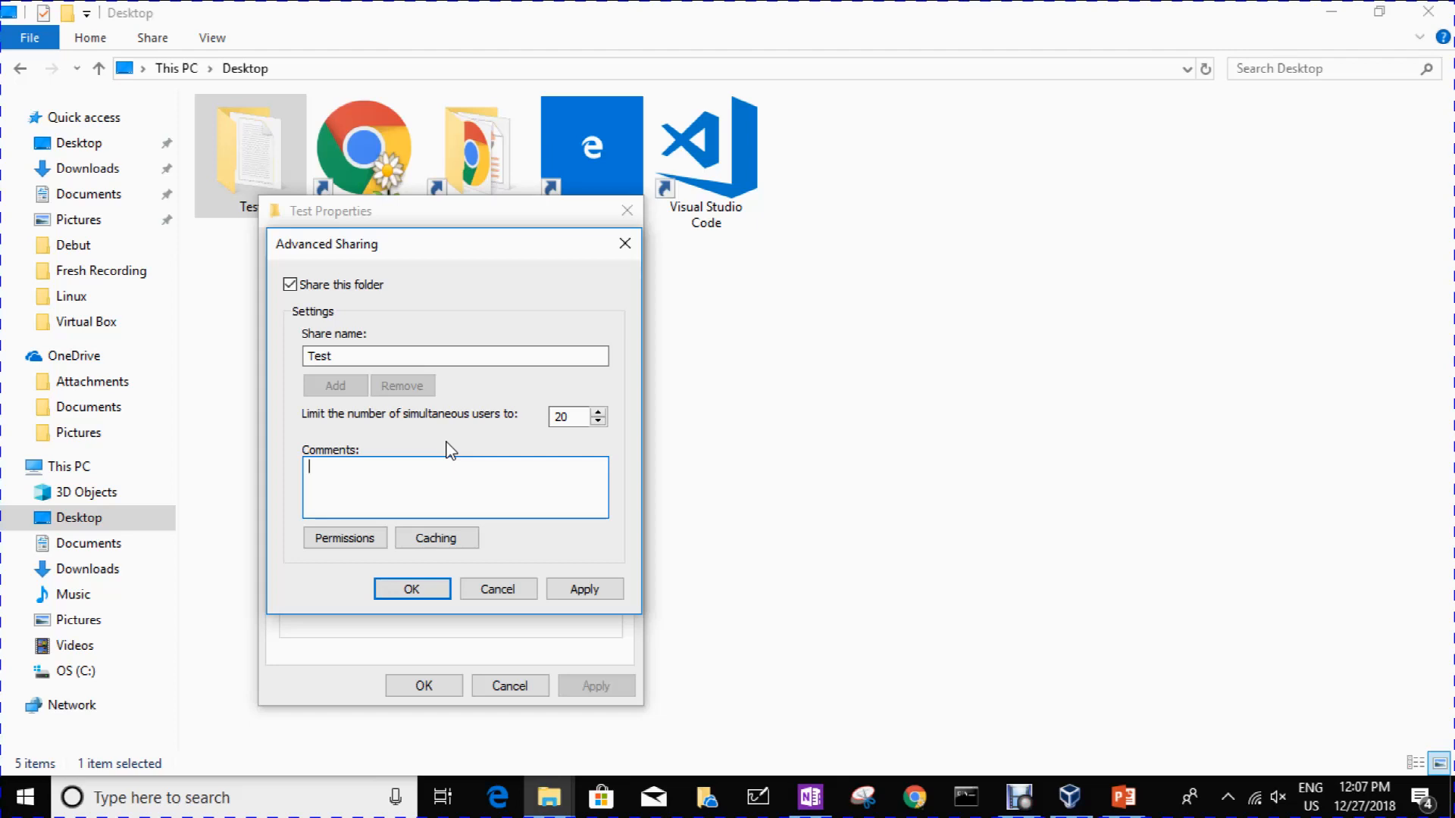
{"action": "left_click", "coordinate": [337, 544]}
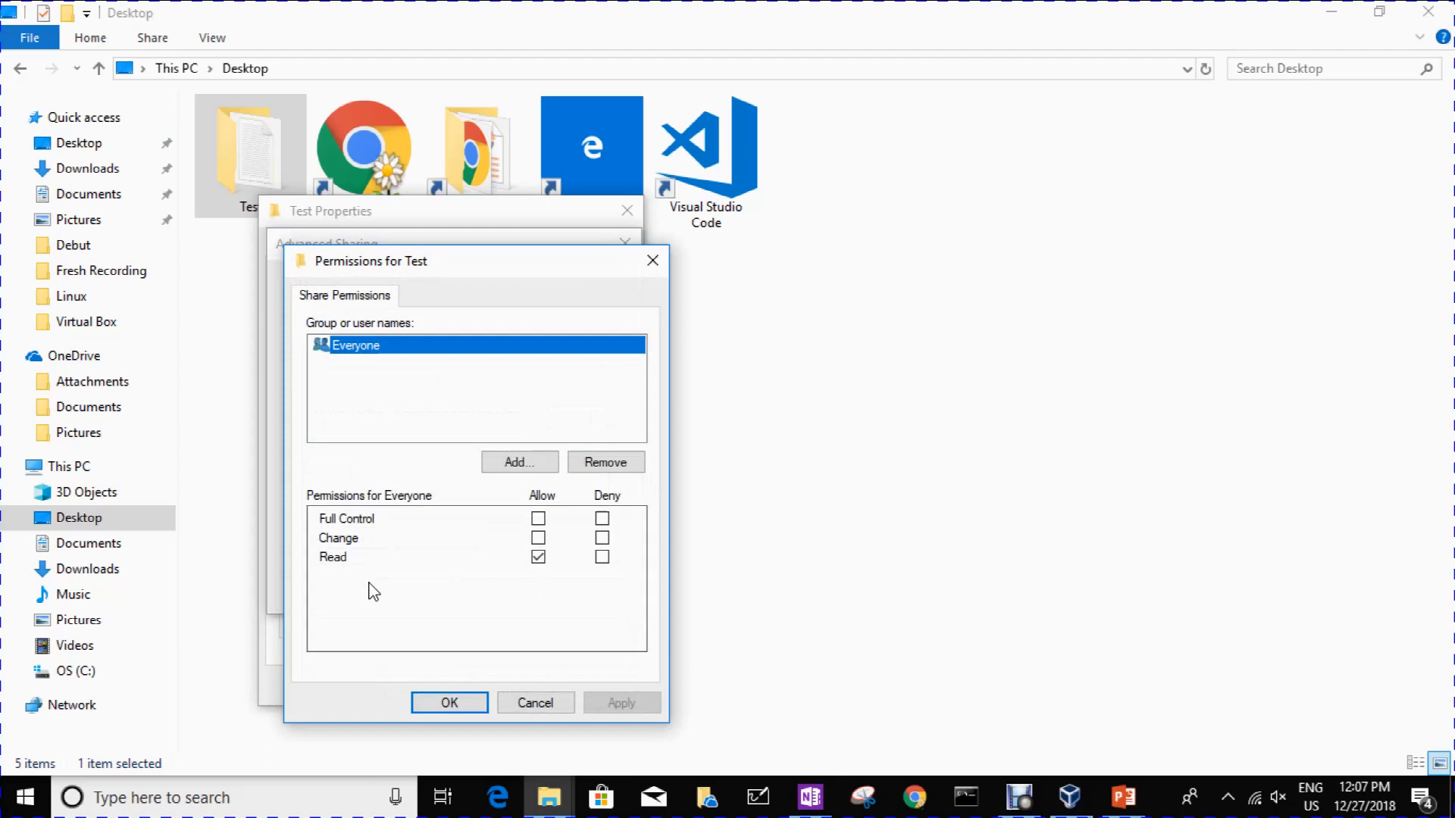
- Try denying Everyone the Change and Read permissions on the Test share
{"action": "left_click", "coordinate": [538, 519]}
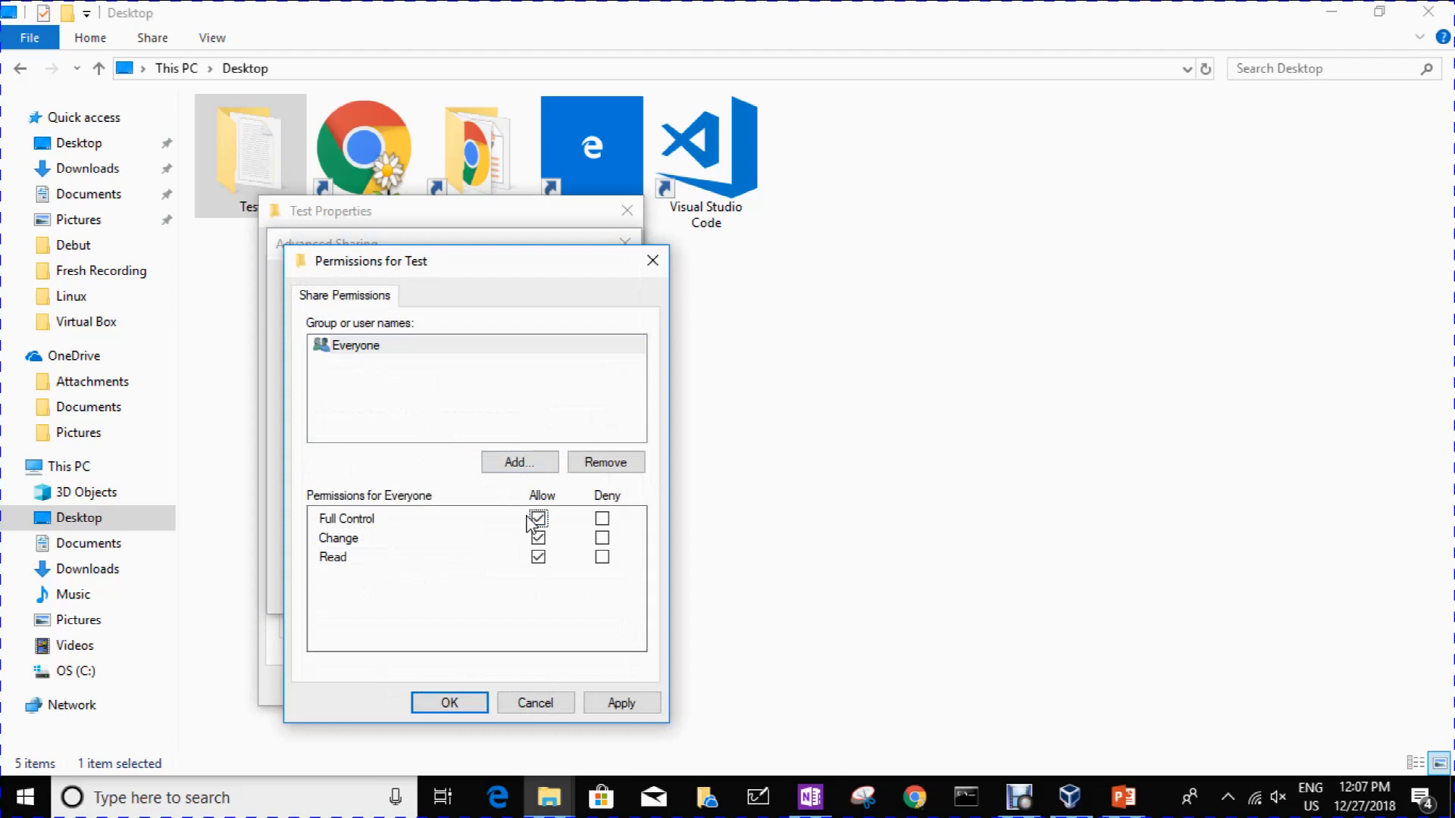
{"action": "left_click", "coordinate": [538, 537]}
{"action": "left_click", "coordinate": [602, 557]}
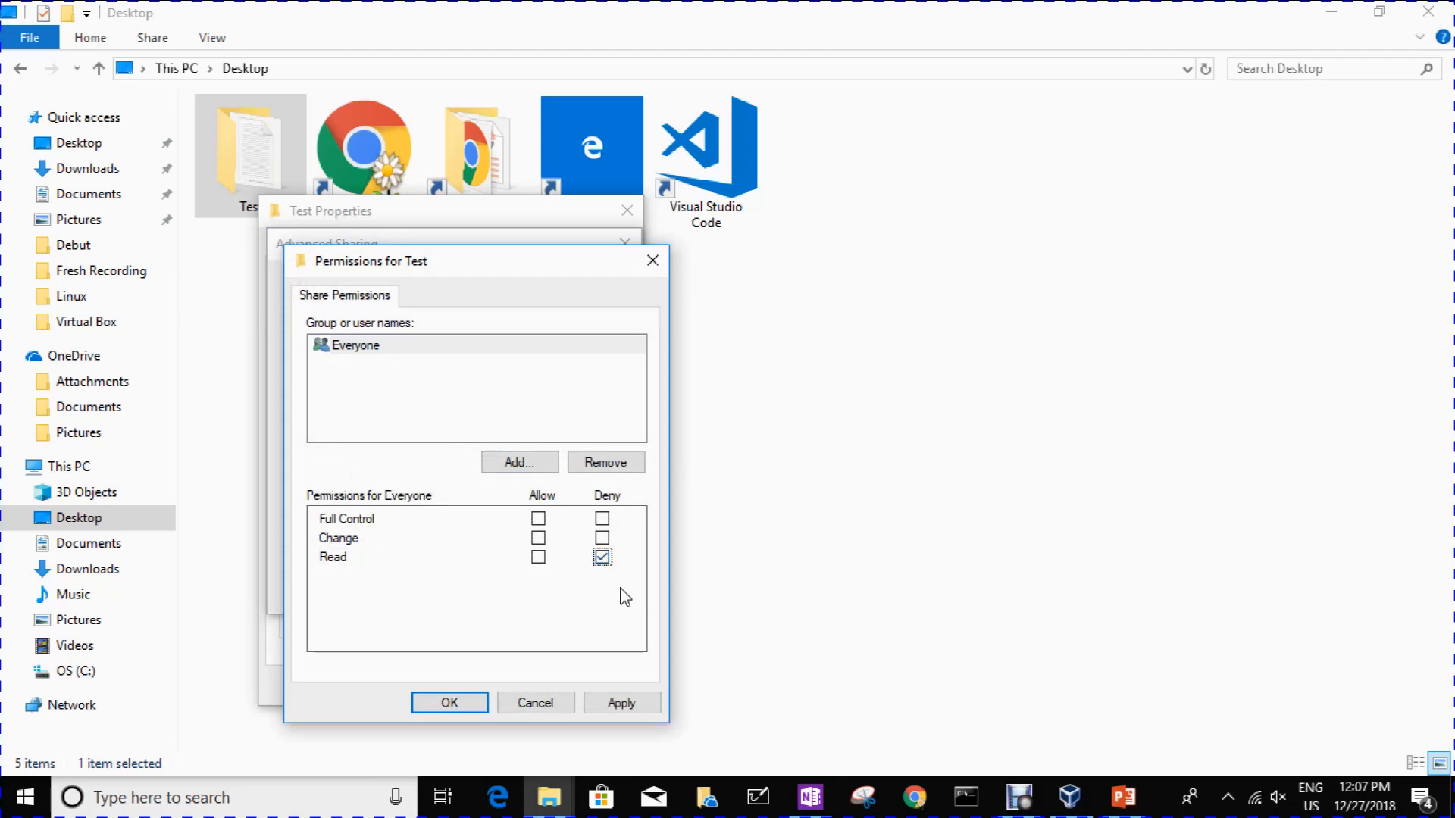
{"action": "left_click", "coordinate": [538, 557]}
{"action": "left_click", "coordinate": [602, 557]}
{"action": "left_click", "coordinate": [601, 538]}
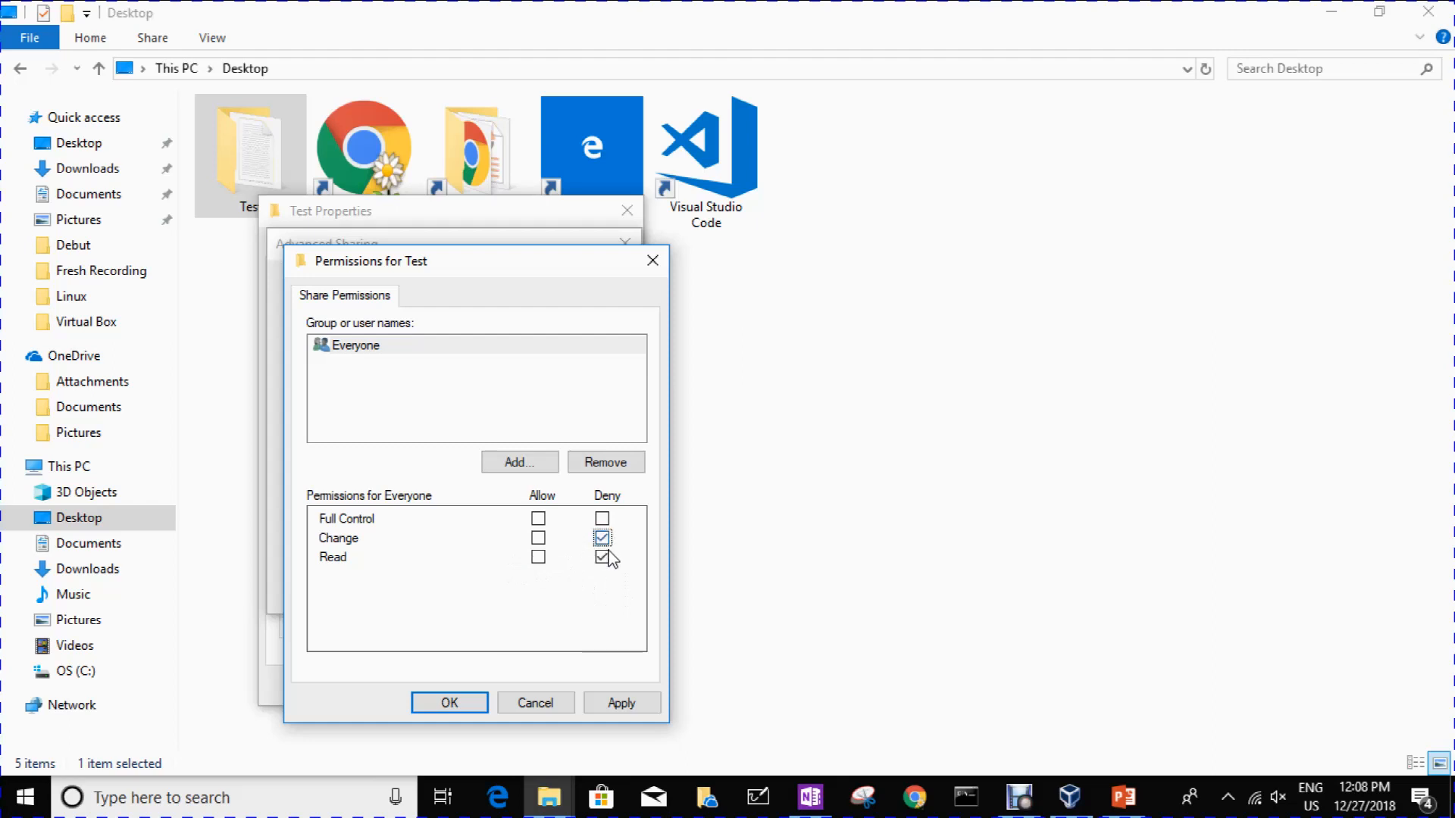
- Allow Everyone Full Control on the Test share and apply the folder's sharing settings
{"action": "left_click", "coordinate": [539, 519]}
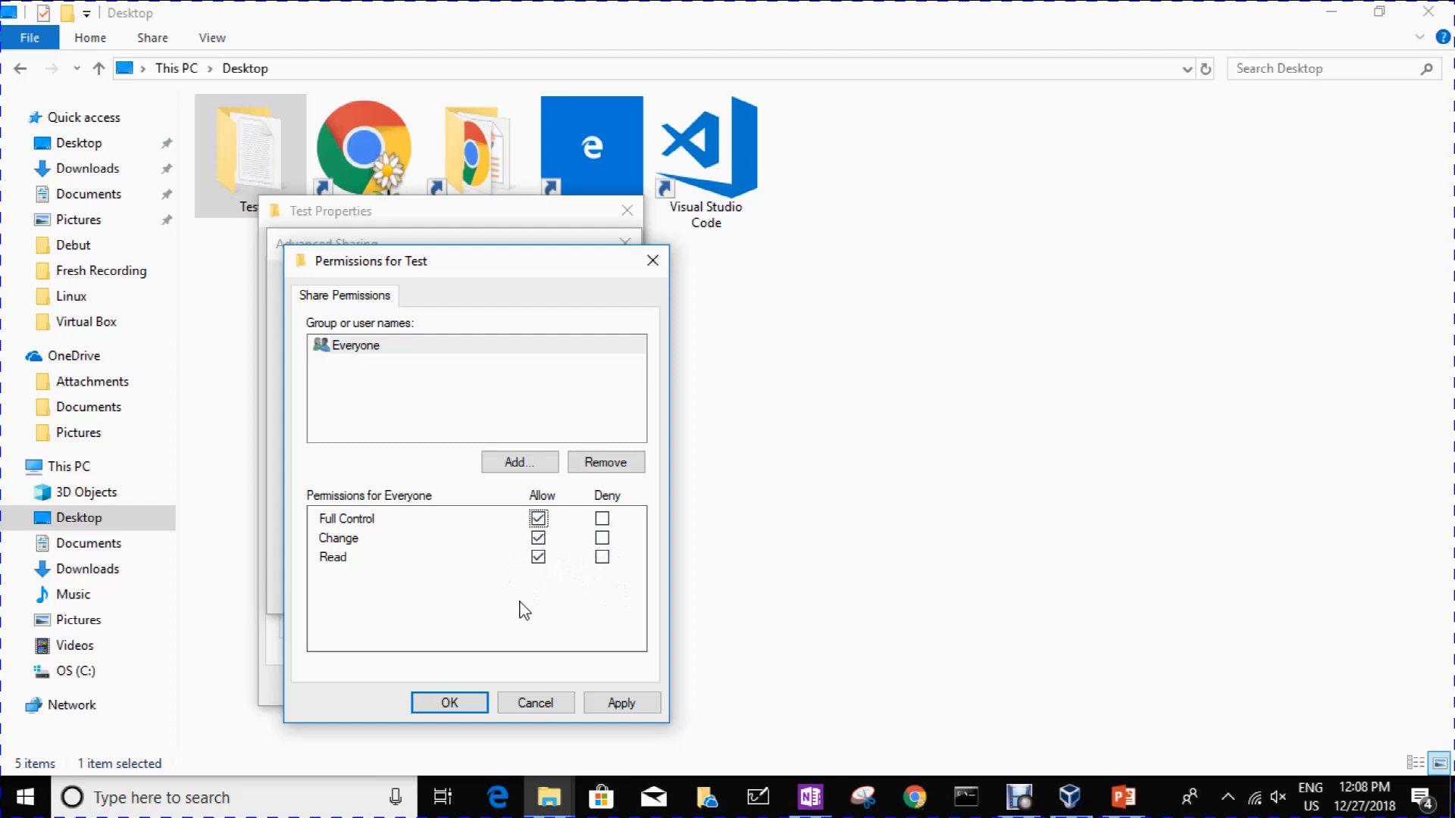
{"action": "left_click", "coordinate": [626, 705]}
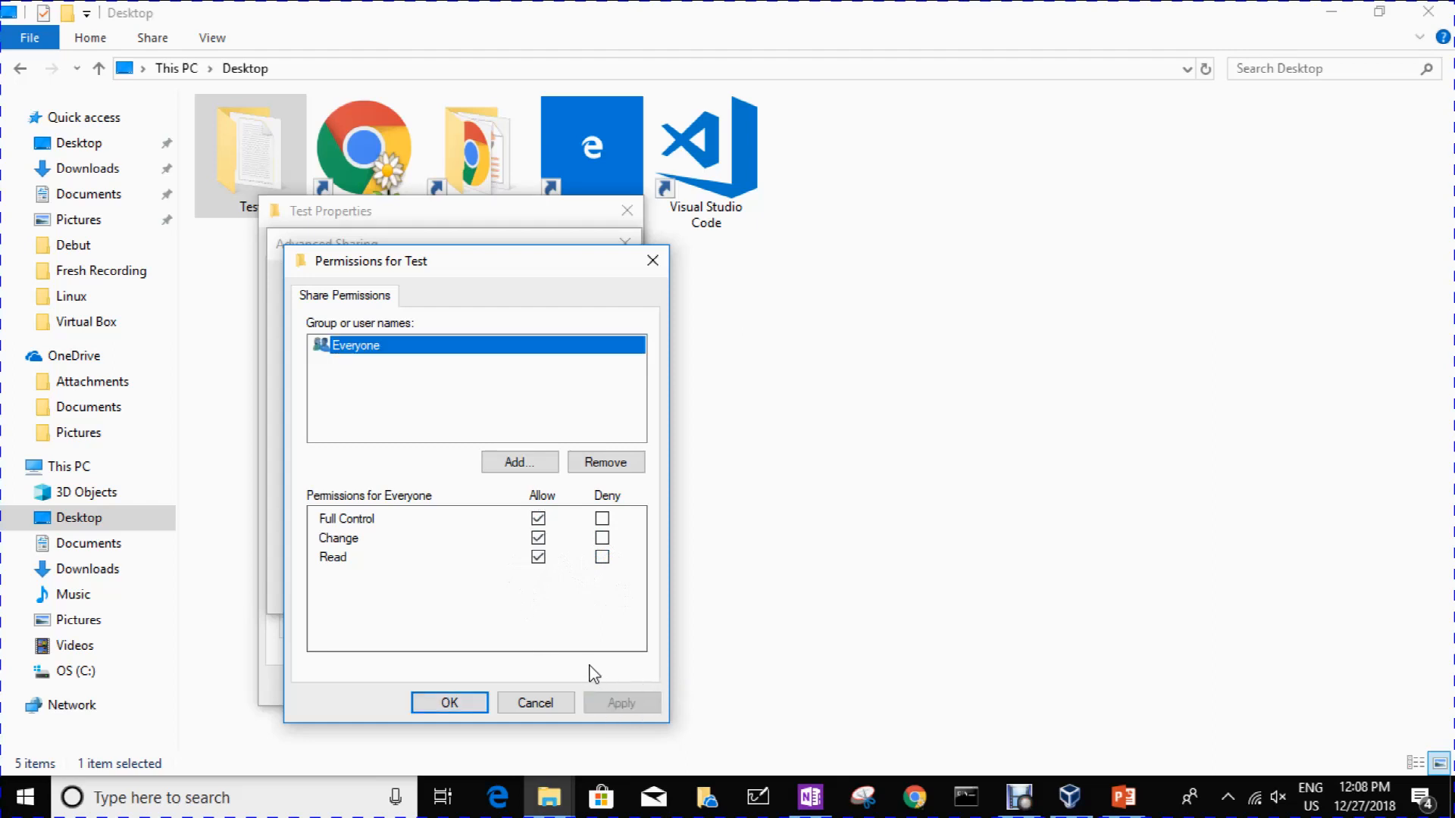
{"action": "left_click", "coordinate": [455, 703]}
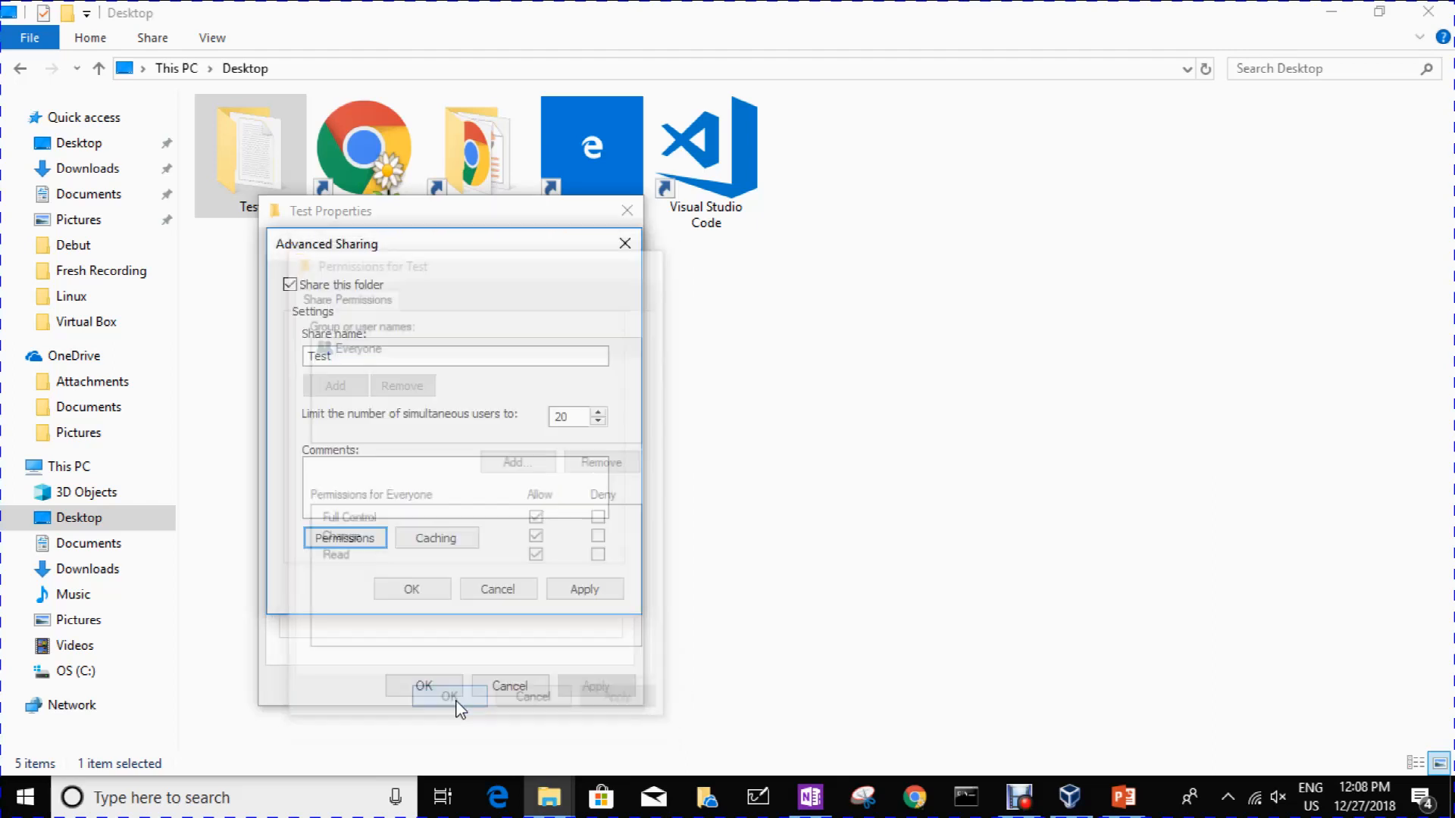
{"action": "left_click", "coordinate": [596, 589]}
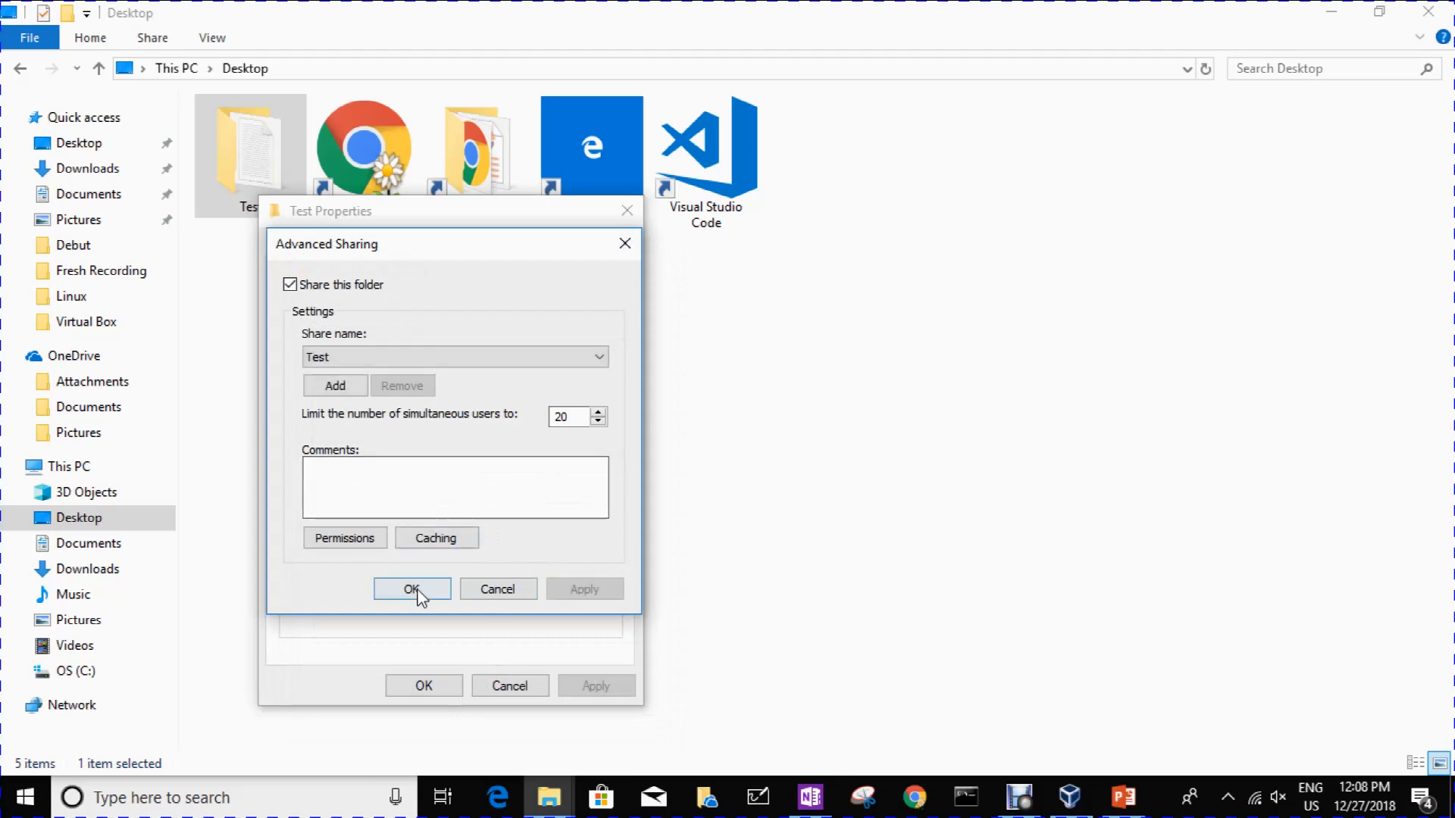
{"action": "left_click", "coordinate": [419, 590]}
{"action": "left_click", "coordinate": [427, 687]}
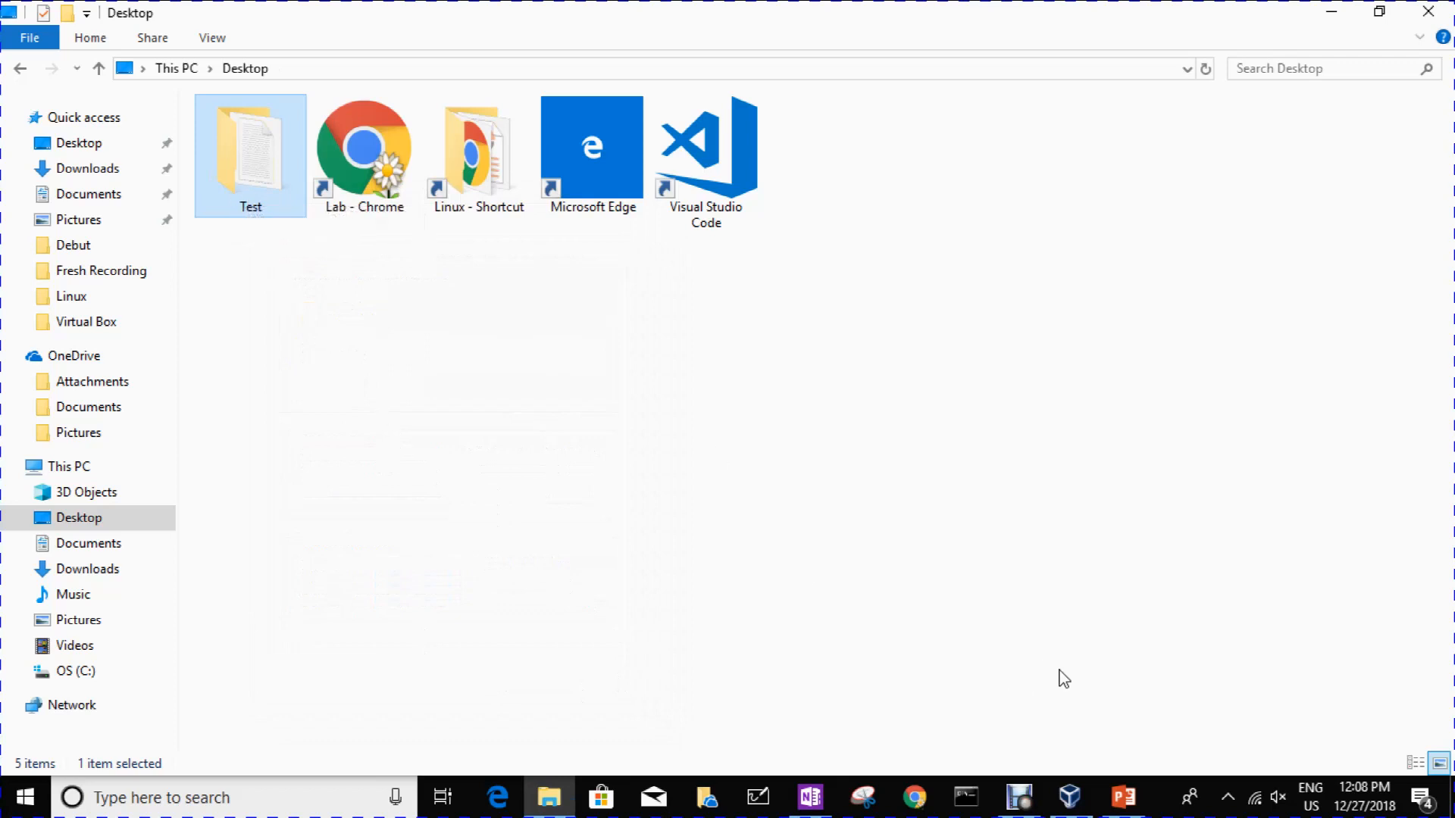
- Switch to Oracle VM VirtualBox Manager and open the Shared Folders settings of the Ubuntu machine
{"action": "left_click", "coordinate": [1076, 800]}
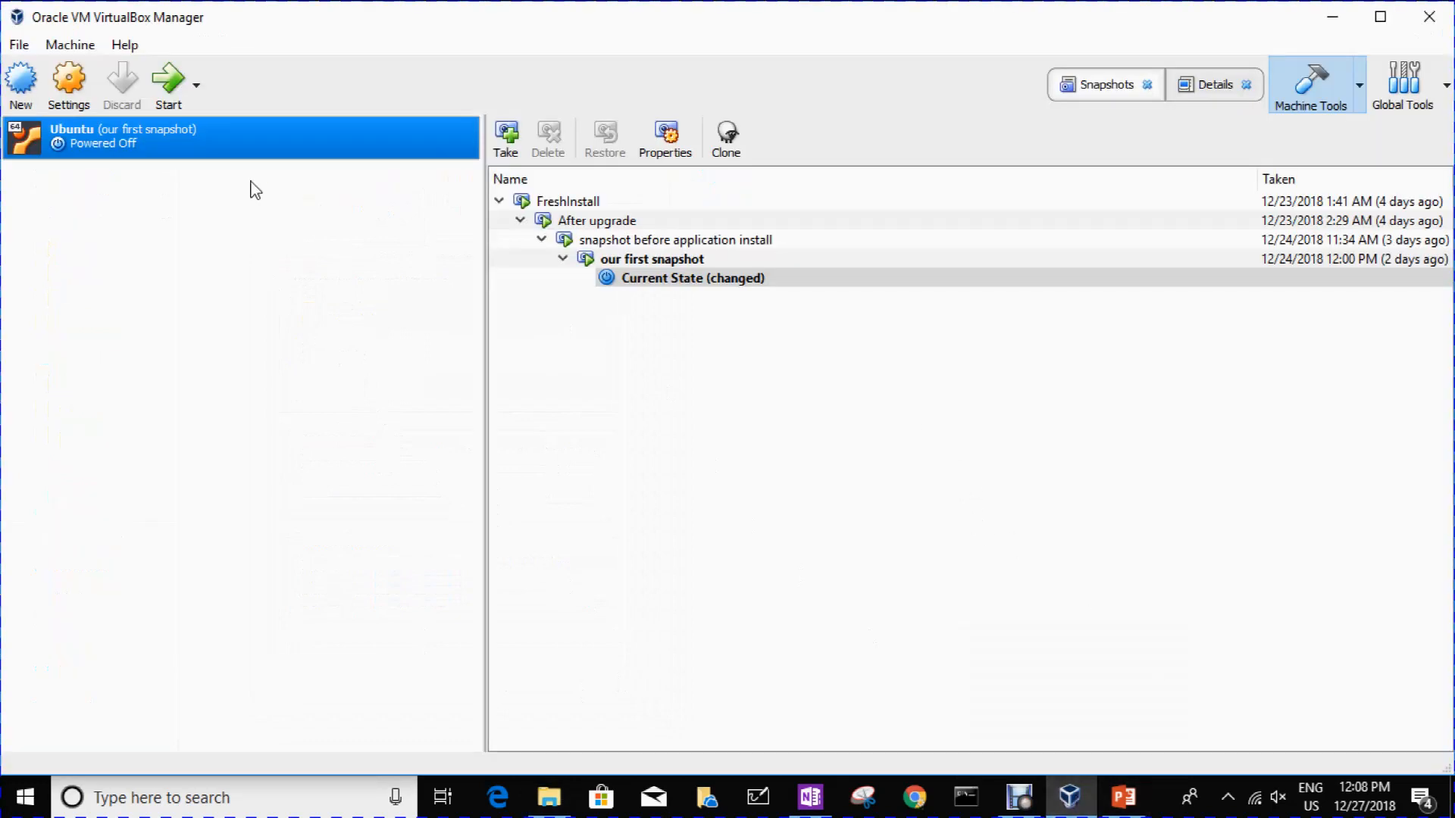
{"action": "right_click", "coordinate": [192, 140]}
{"action": "left_click", "coordinate": [247, 158]}
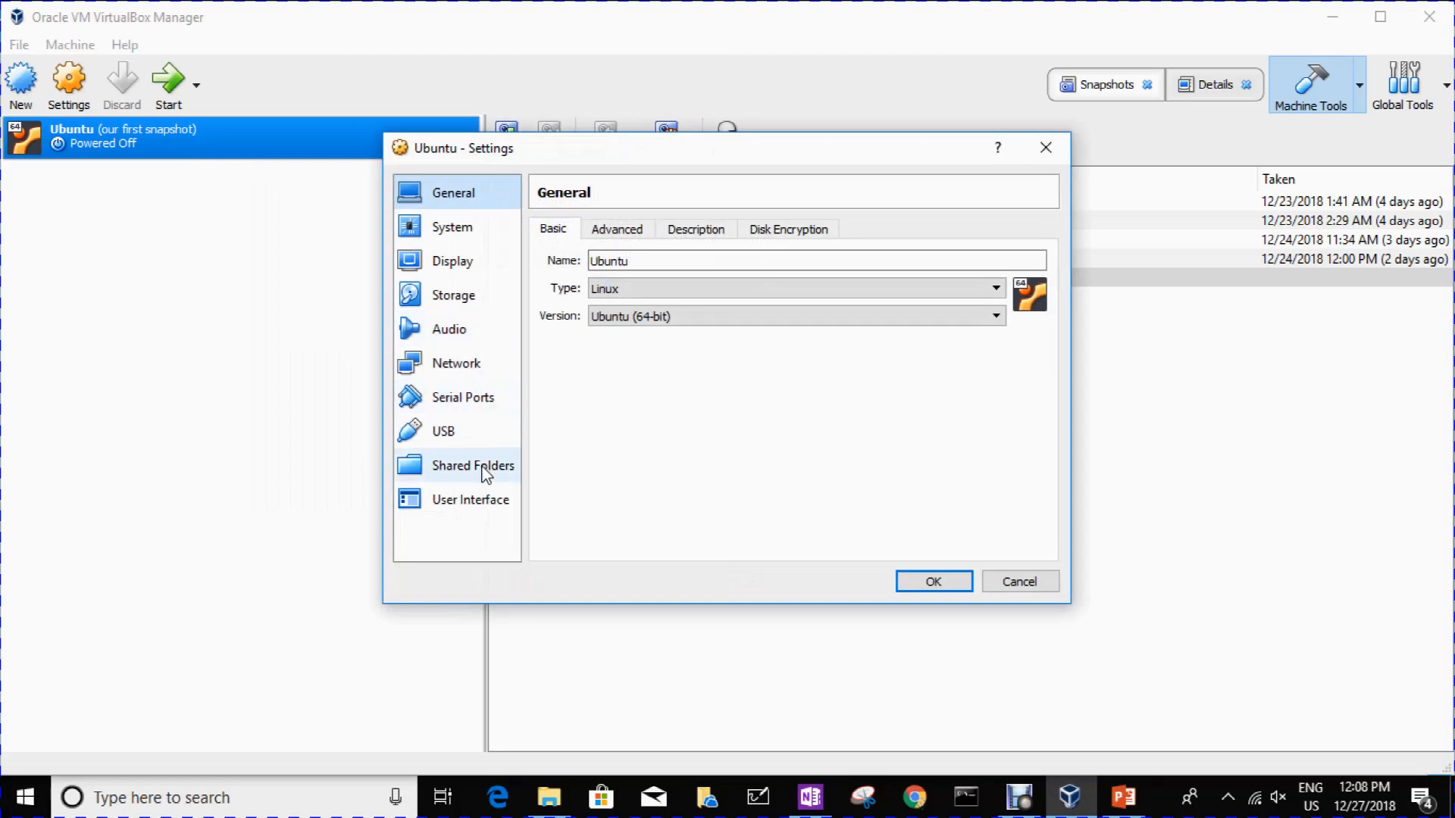
{"action": "left_click", "coordinate": [485, 474]}
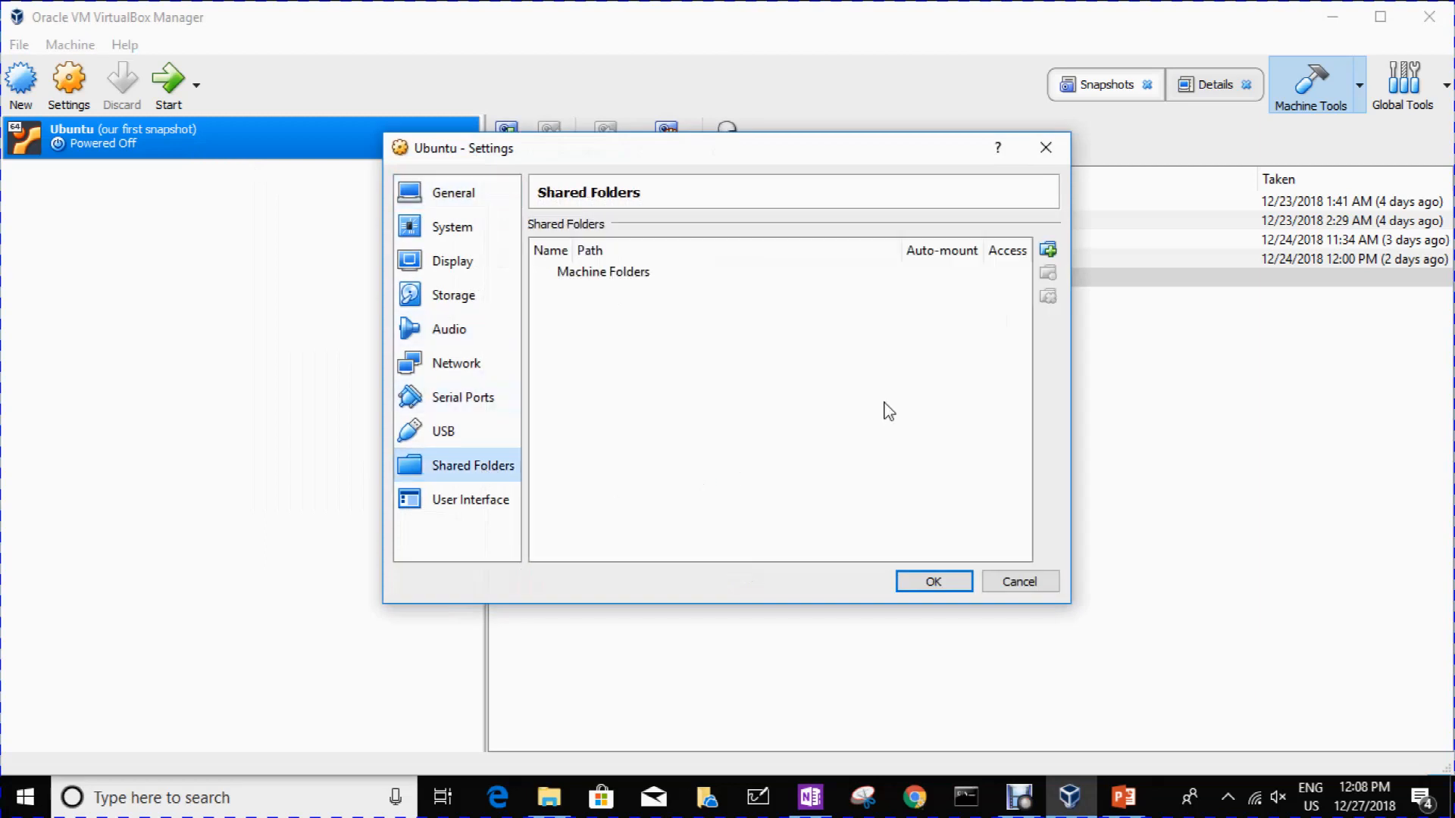
- Add a new machine share and choose the Test folder on the Windows Desktop as its path
{"action": "left_click", "coordinate": [1048, 250]}
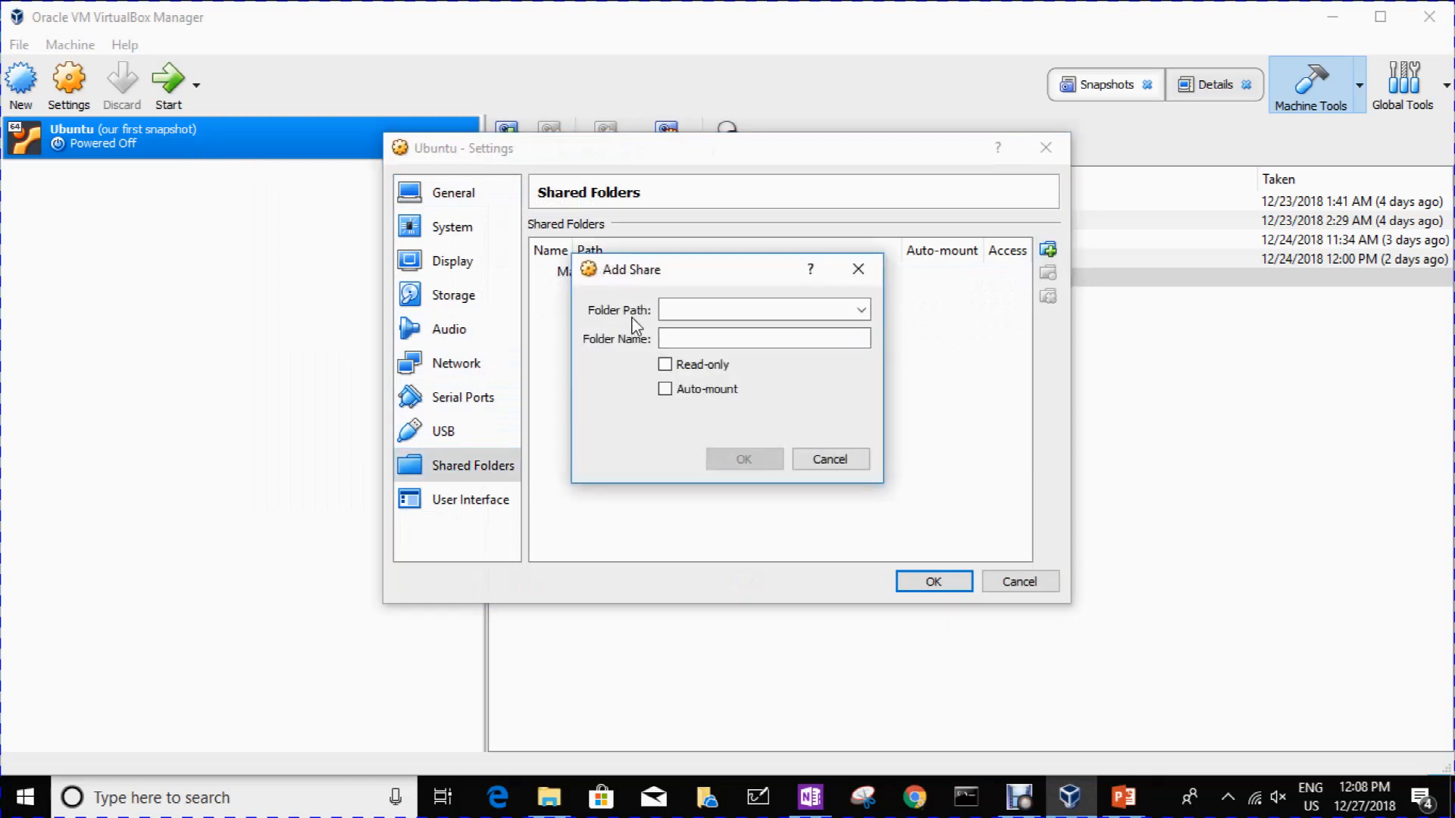
{"action": "left_click", "coordinate": [861, 310]}
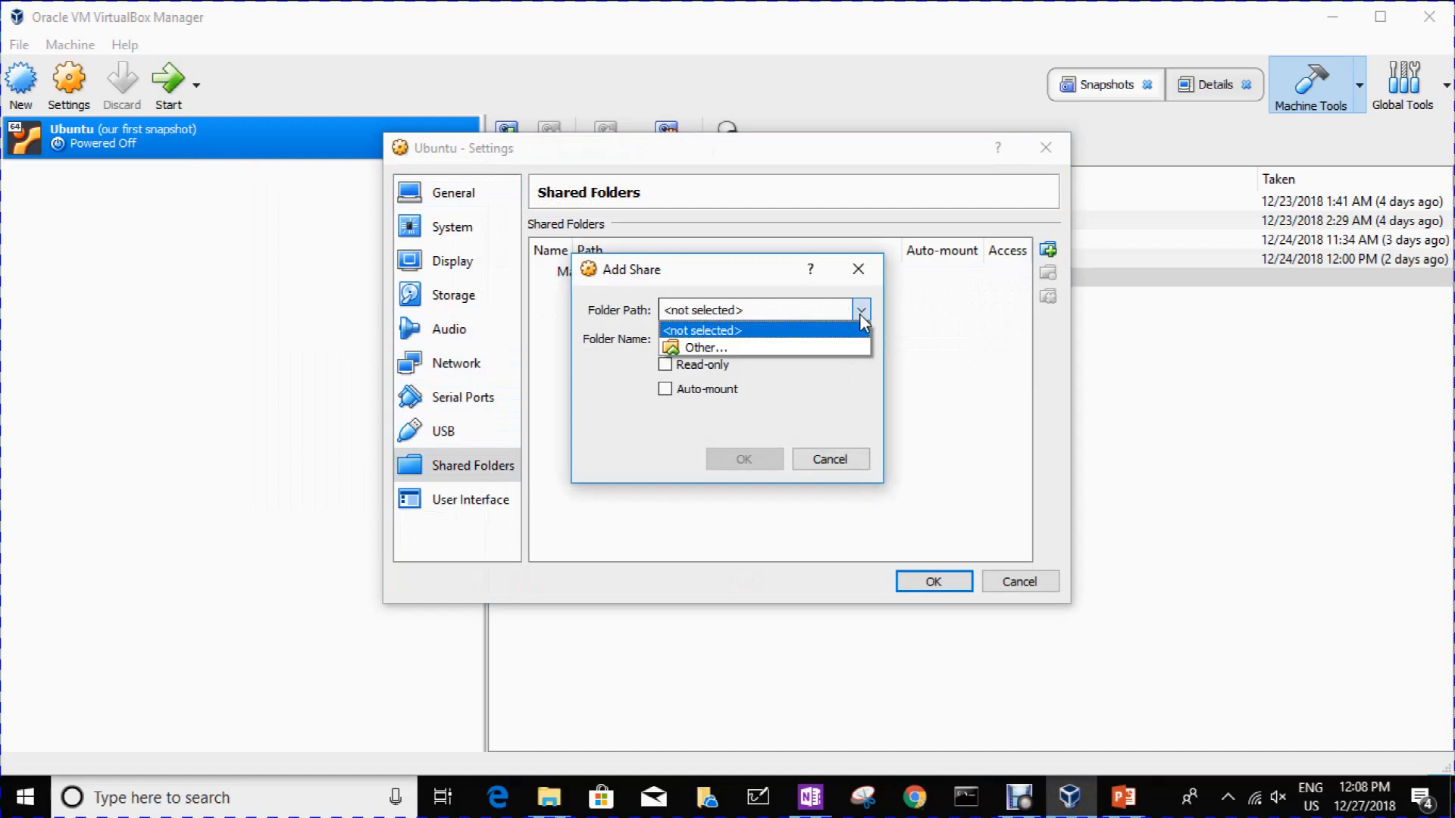
{"action": "left_click", "coordinate": [708, 350]}
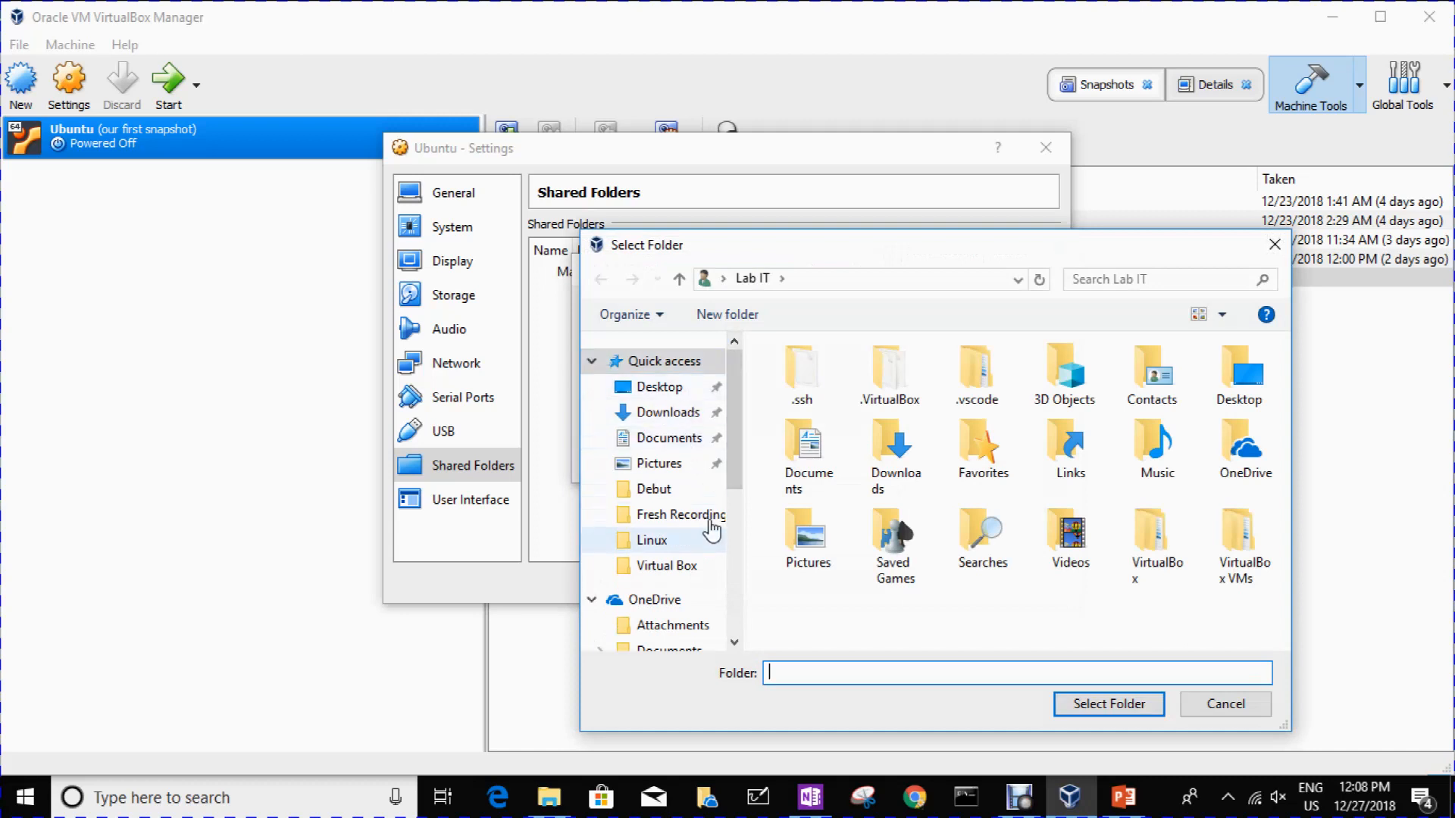
{"action": "left_click_drag", "start_coordinate": [728, 474], "coordinate": [727, 603]}
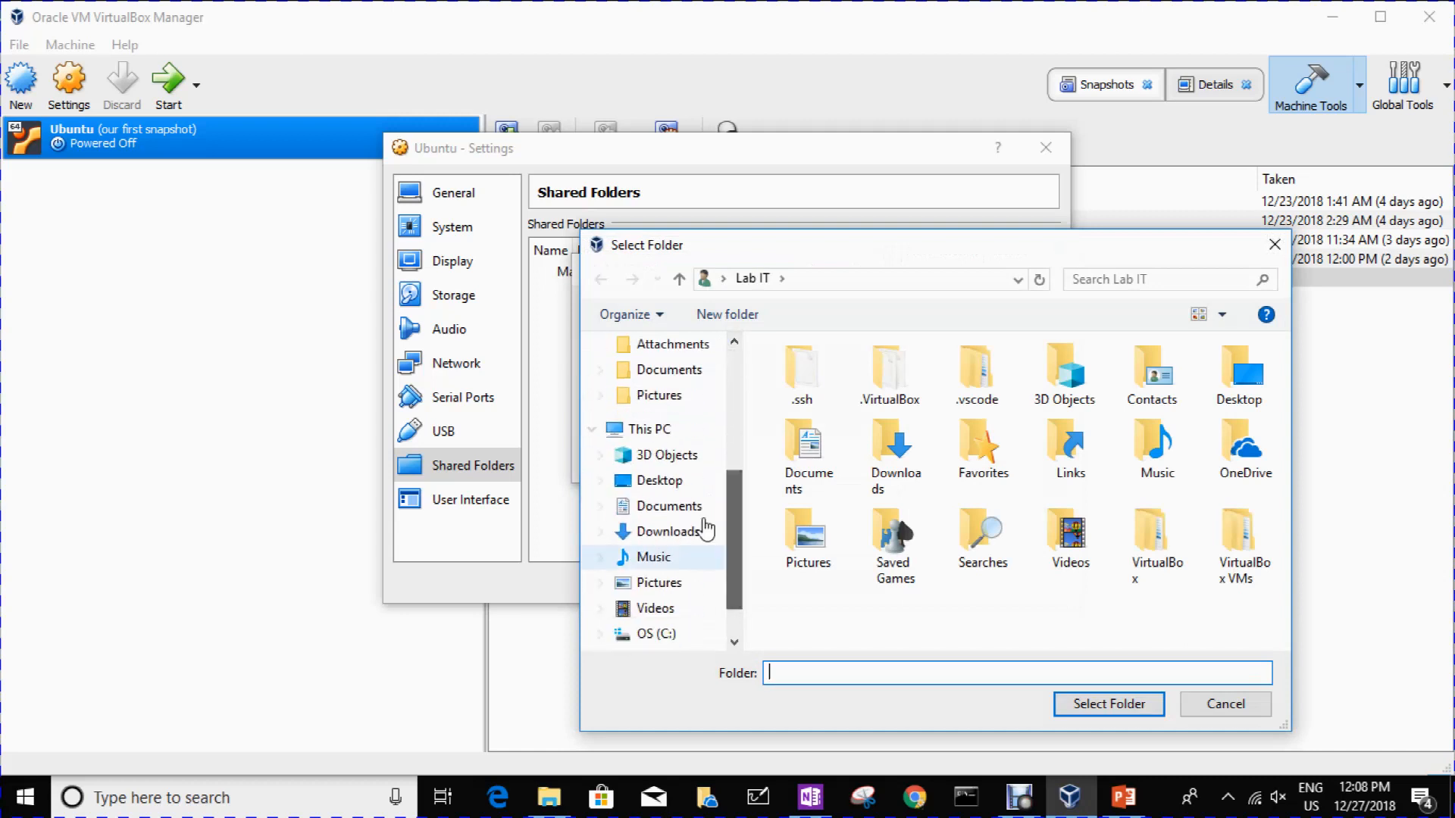
{"action": "left_click", "coordinate": [680, 483]}
{"action": "left_click", "coordinate": [822, 413]}
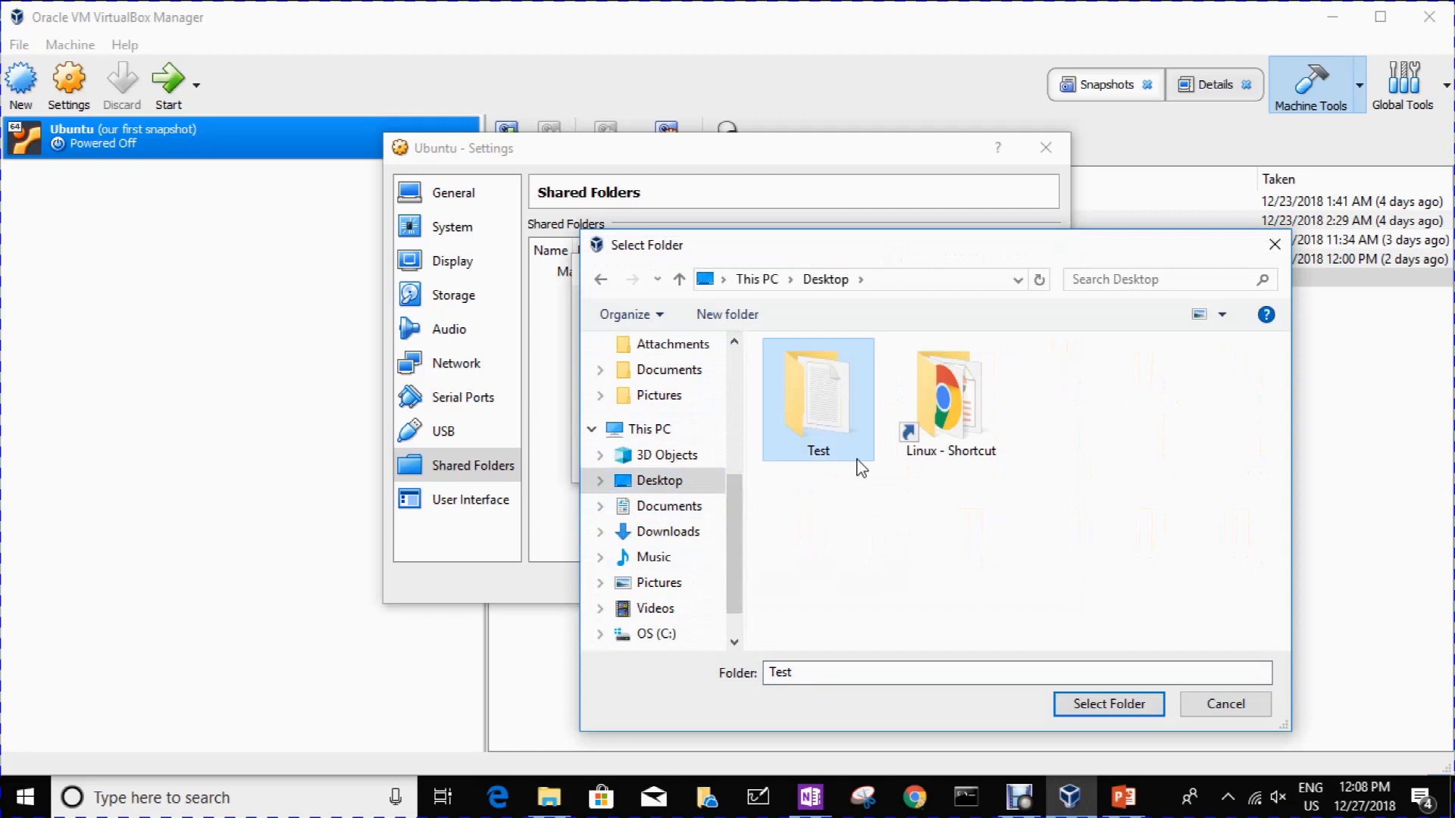
{"action": "left_click", "coordinate": [1109, 704]}
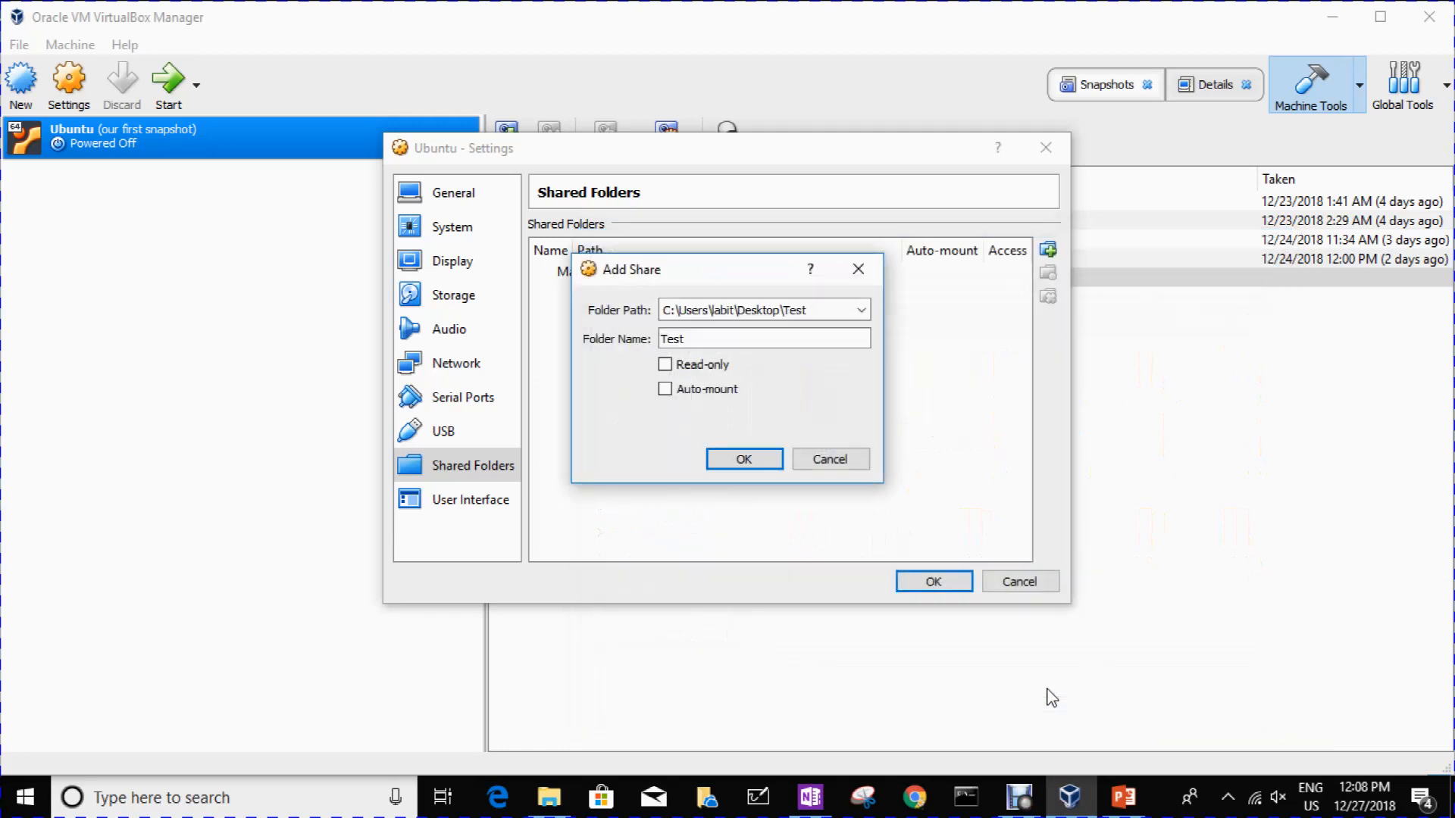
- Enable auto-mount for the Test share, add it, and save the Ubuntu machine's settings
{"action": "left_click", "coordinate": [664, 389]}
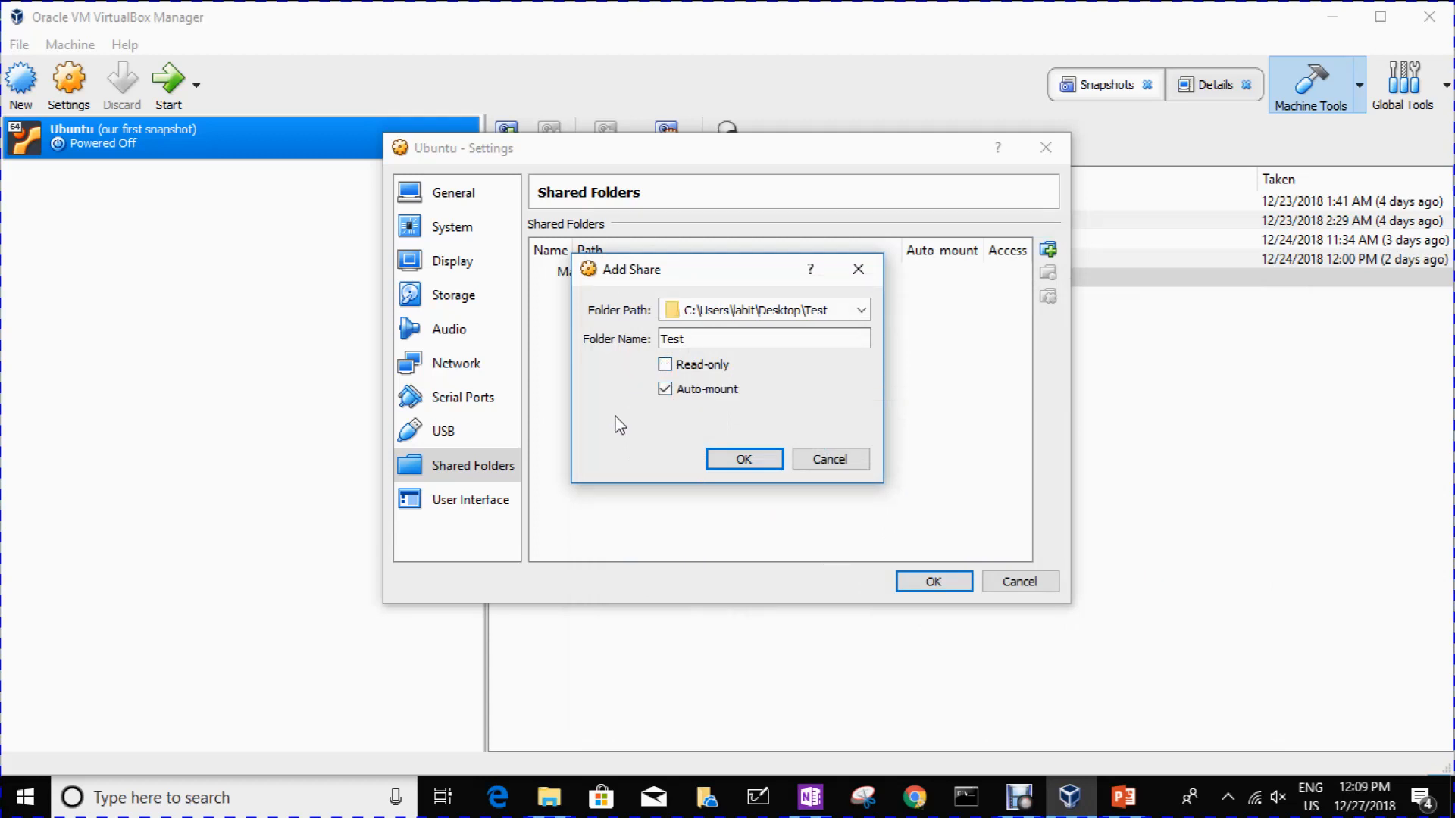
{"action": "left_click", "coordinate": [744, 460]}
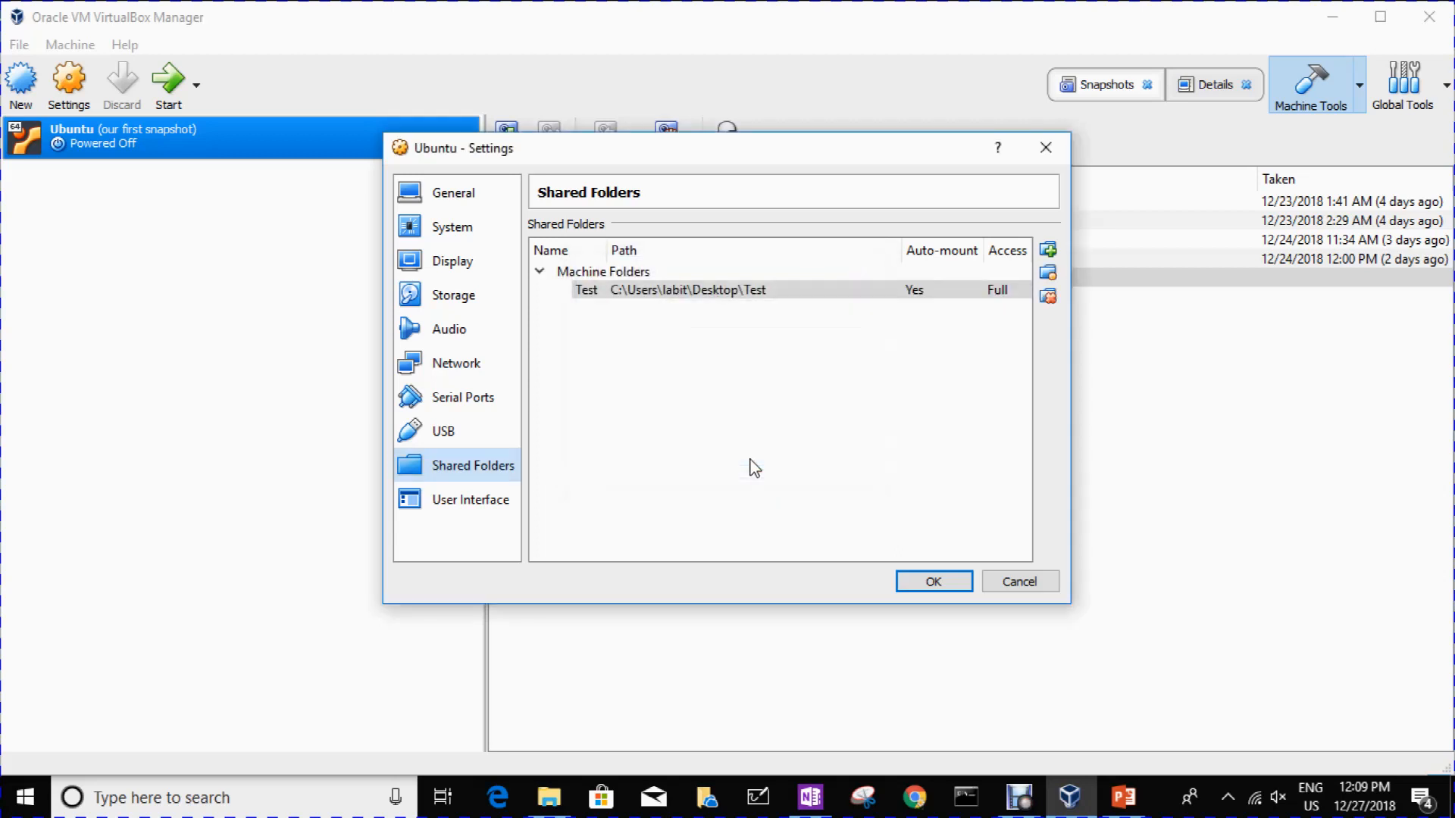
{"action": "left_click", "coordinate": [949, 591]}
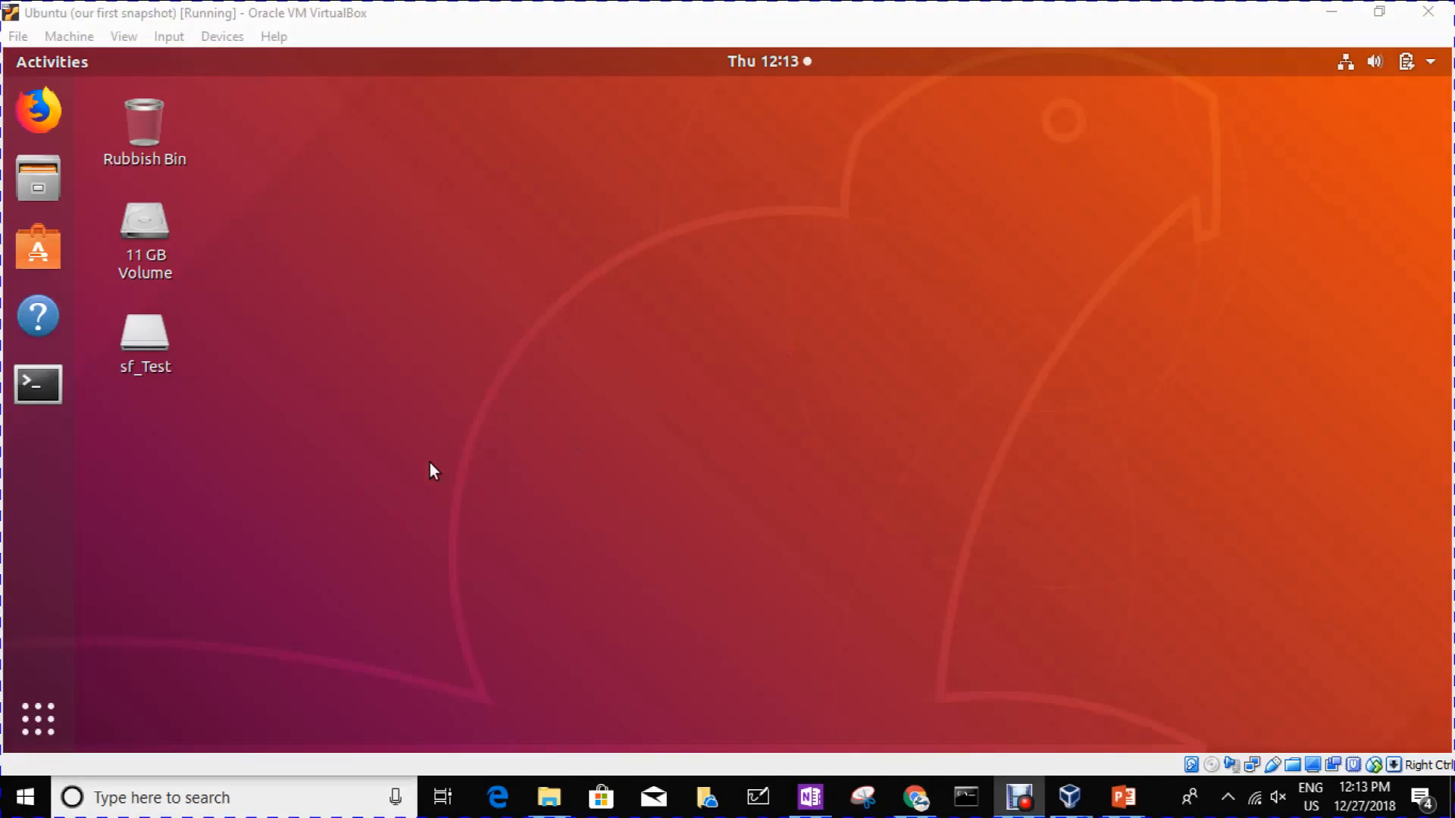
- Open the sf_Test shared folder on the Ubuntu desktop and authenticate with the account password
{"action": "left_click", "coordinate": [144, 326]}
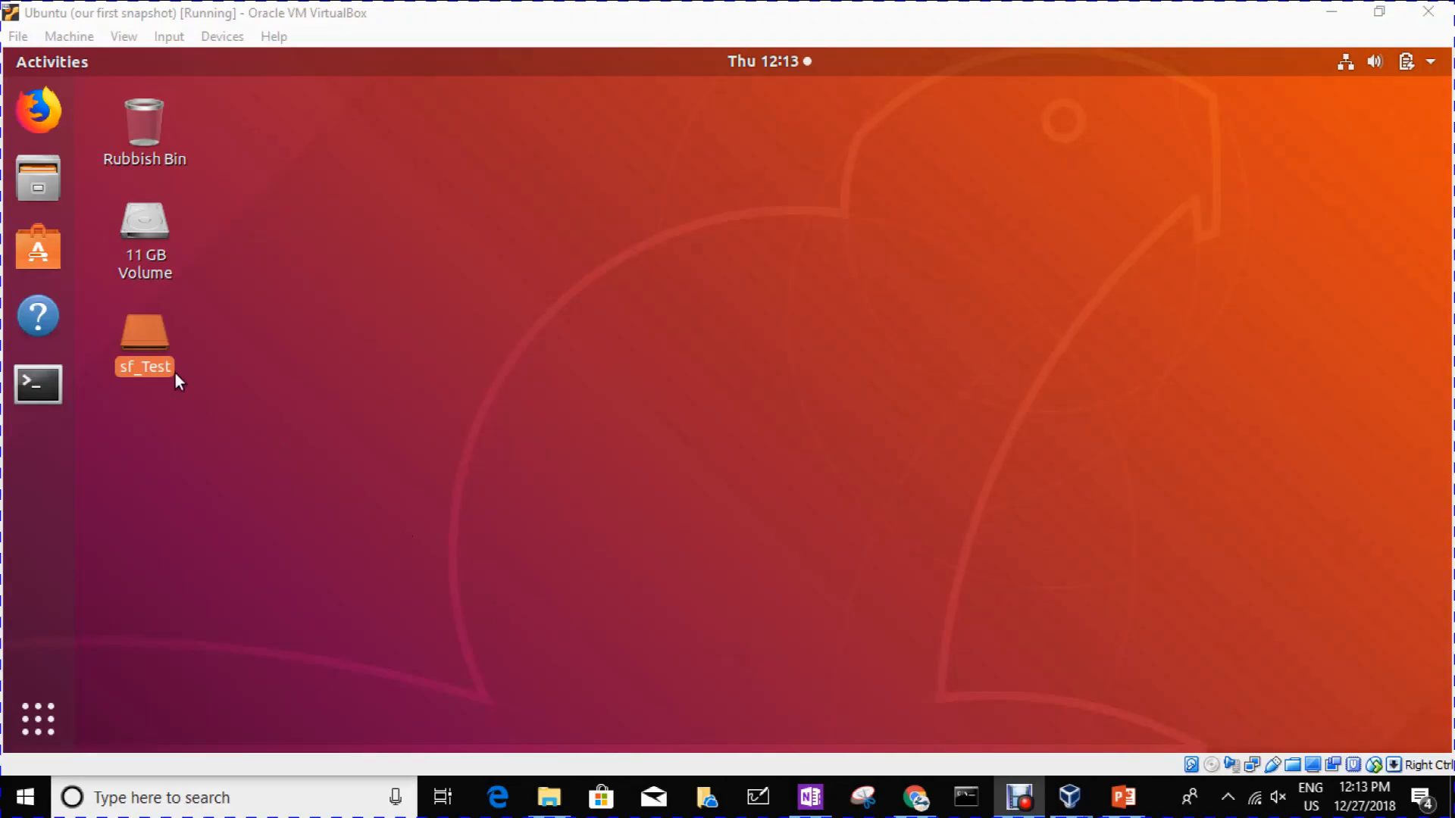
{"action": "left_click", "coordinate": [143, 332]}
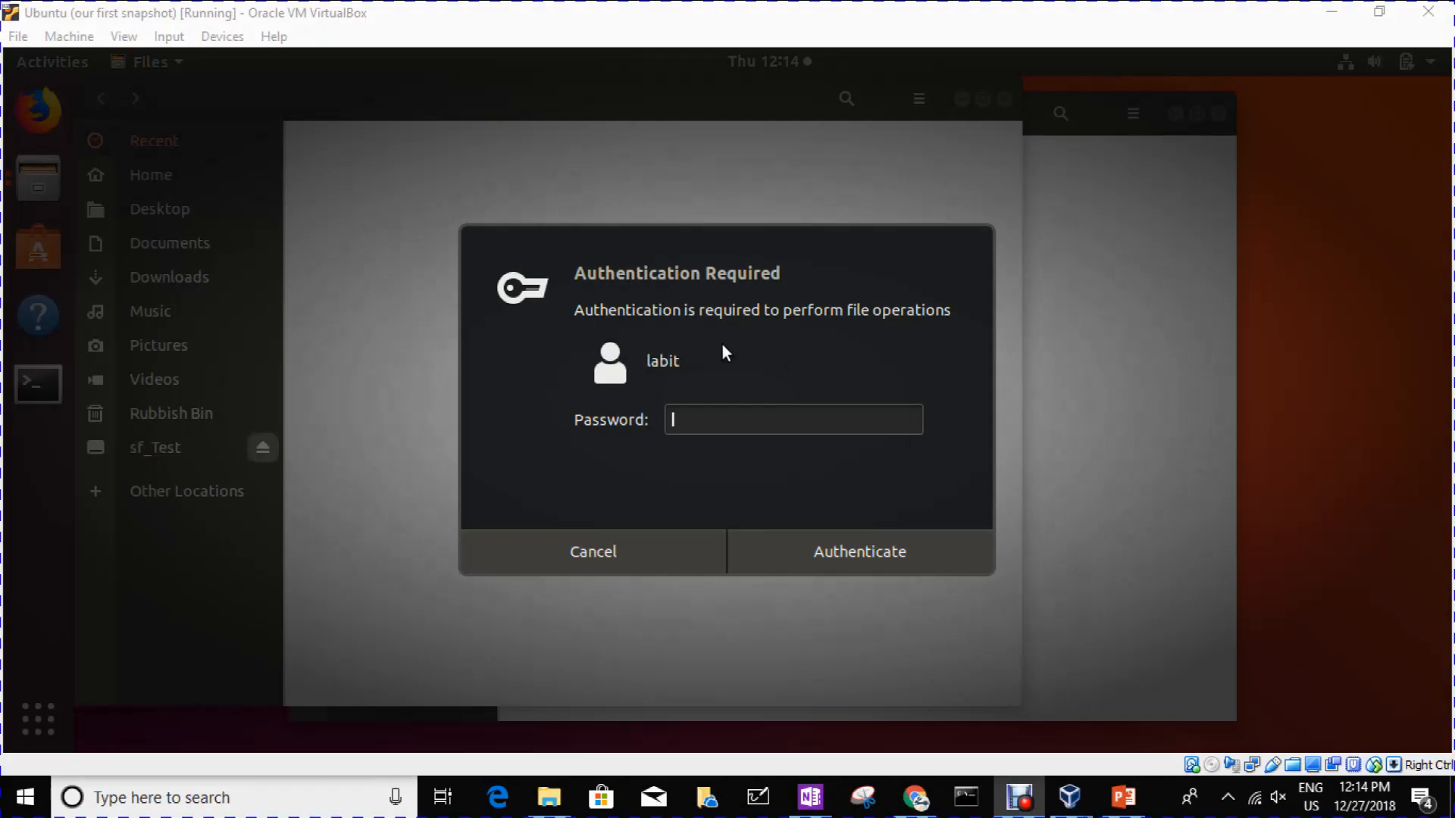
{"action": "left_click", "coordinate": [659, 343]}
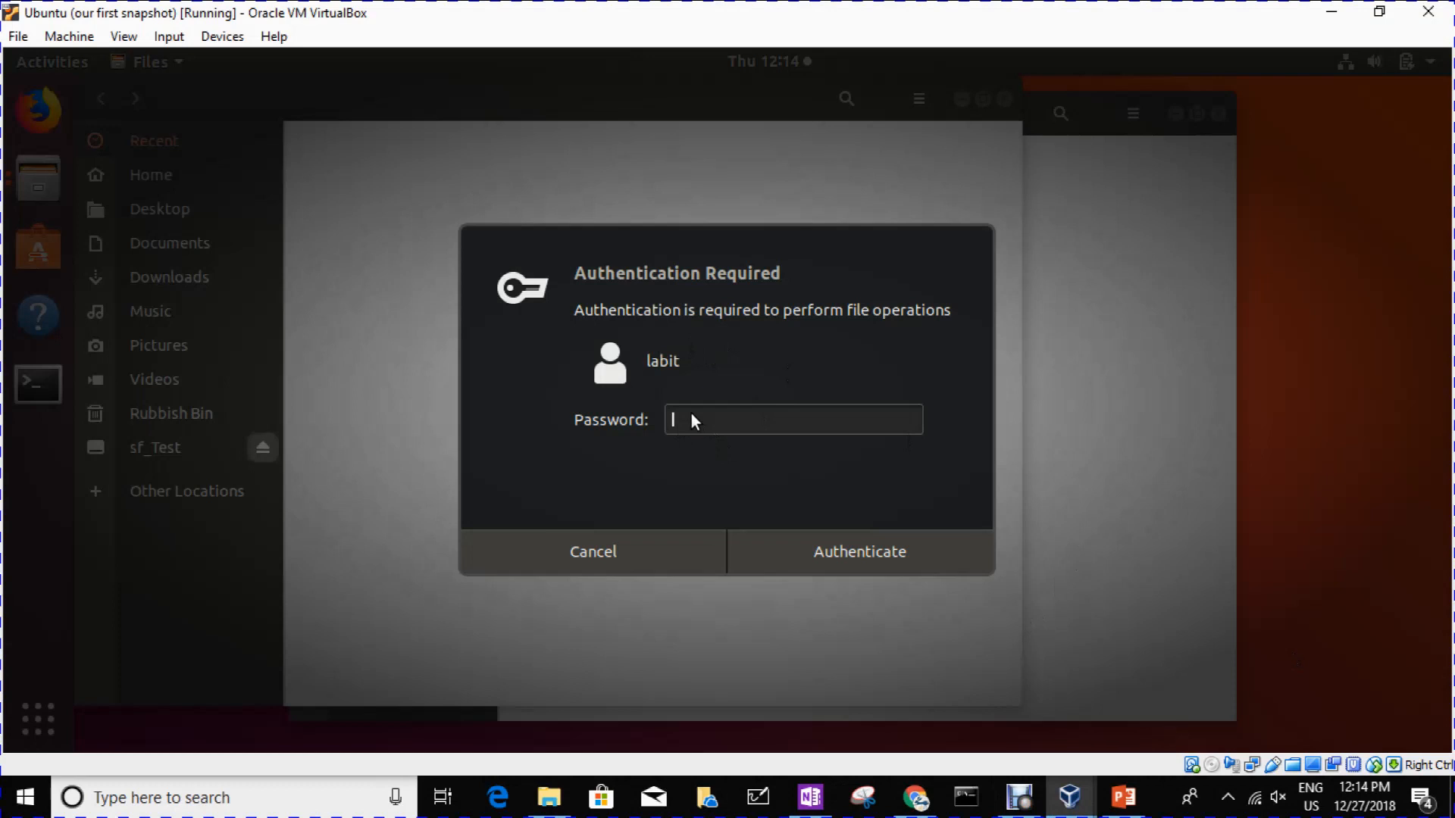
{"action": "type", "text": "●●●●●●●●"}
{"action": "left_click", "coordinate": [830, 551]}
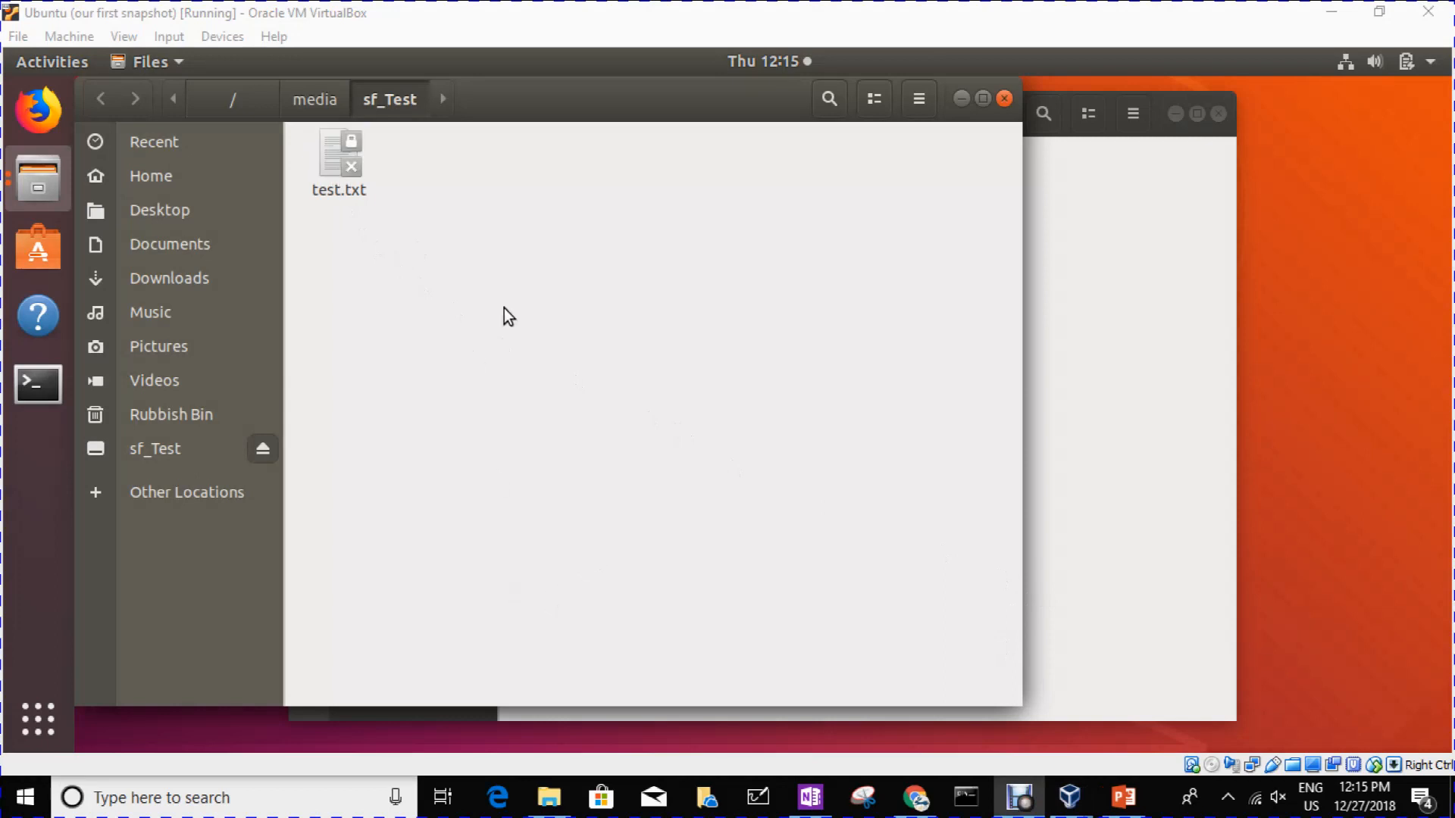
- Copy test.txt from the sf_Test shared folder to the Documents folder
{"action": "right_click", "coordinate": [339, 174]}
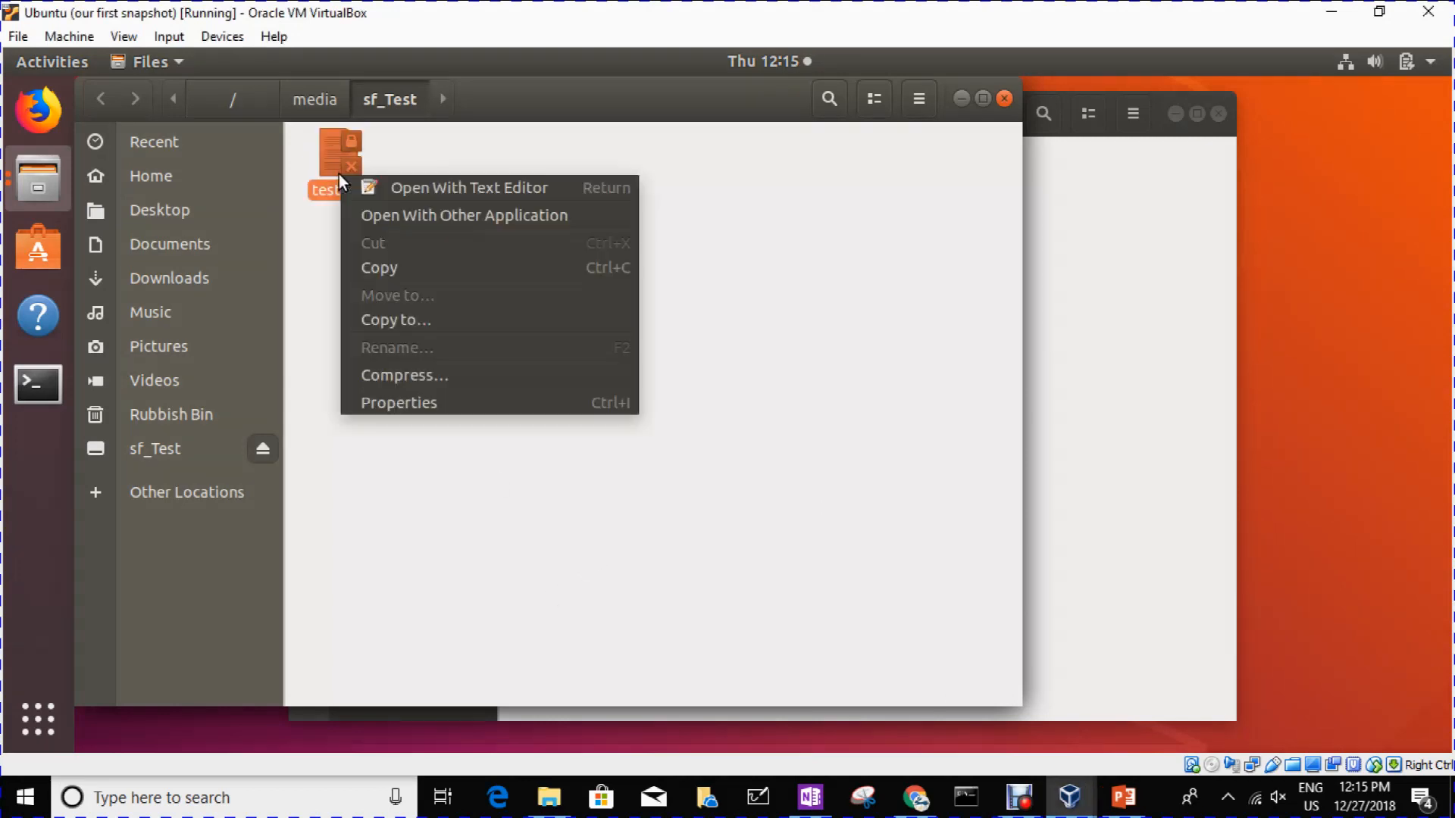
{"action": "left_click", "coordinate": [381, 269]}
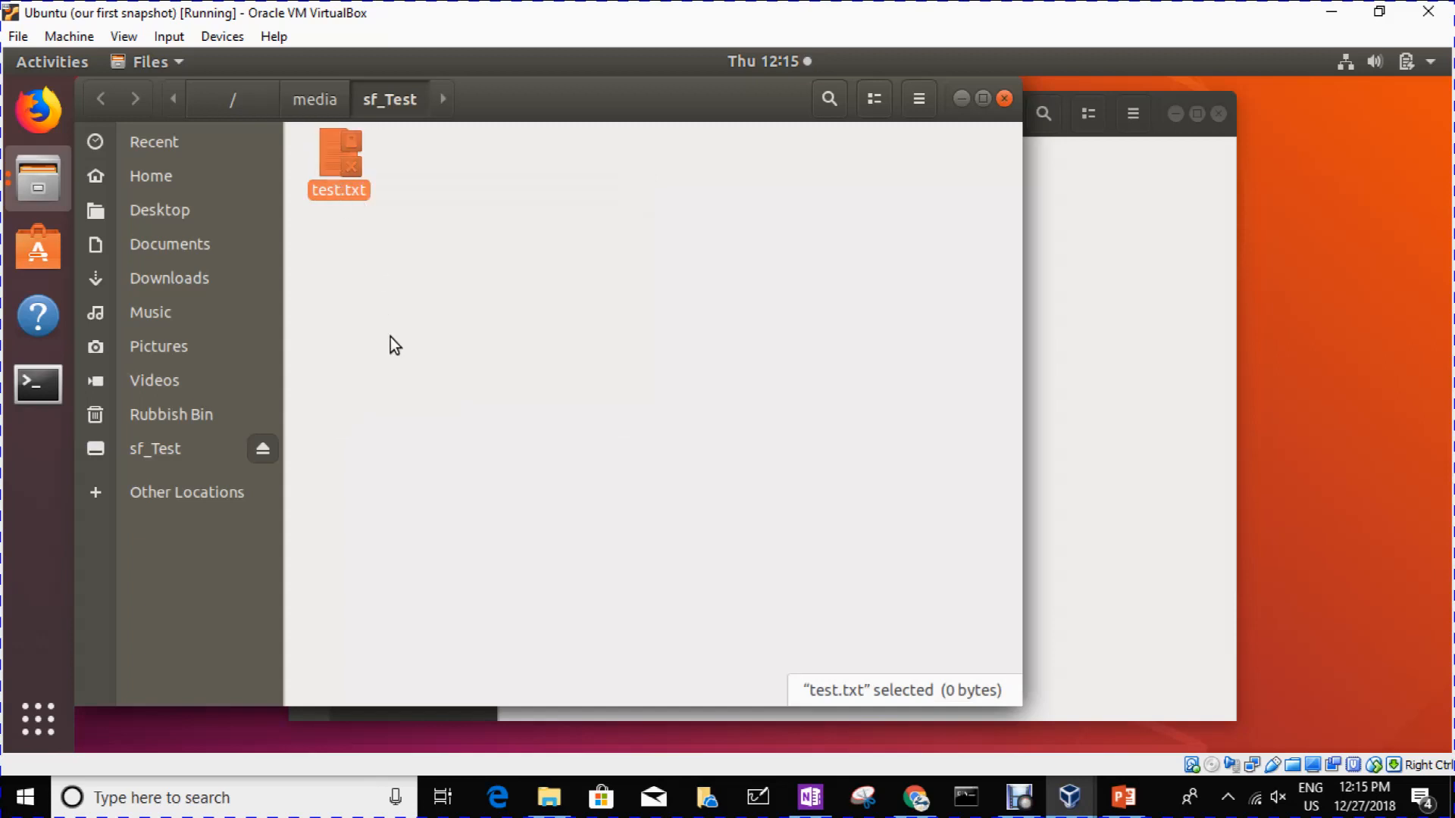
{"action": "right_click", "coordinate": [333, 169]}
{"action": "left_click", "coordinate": [560, 386]}
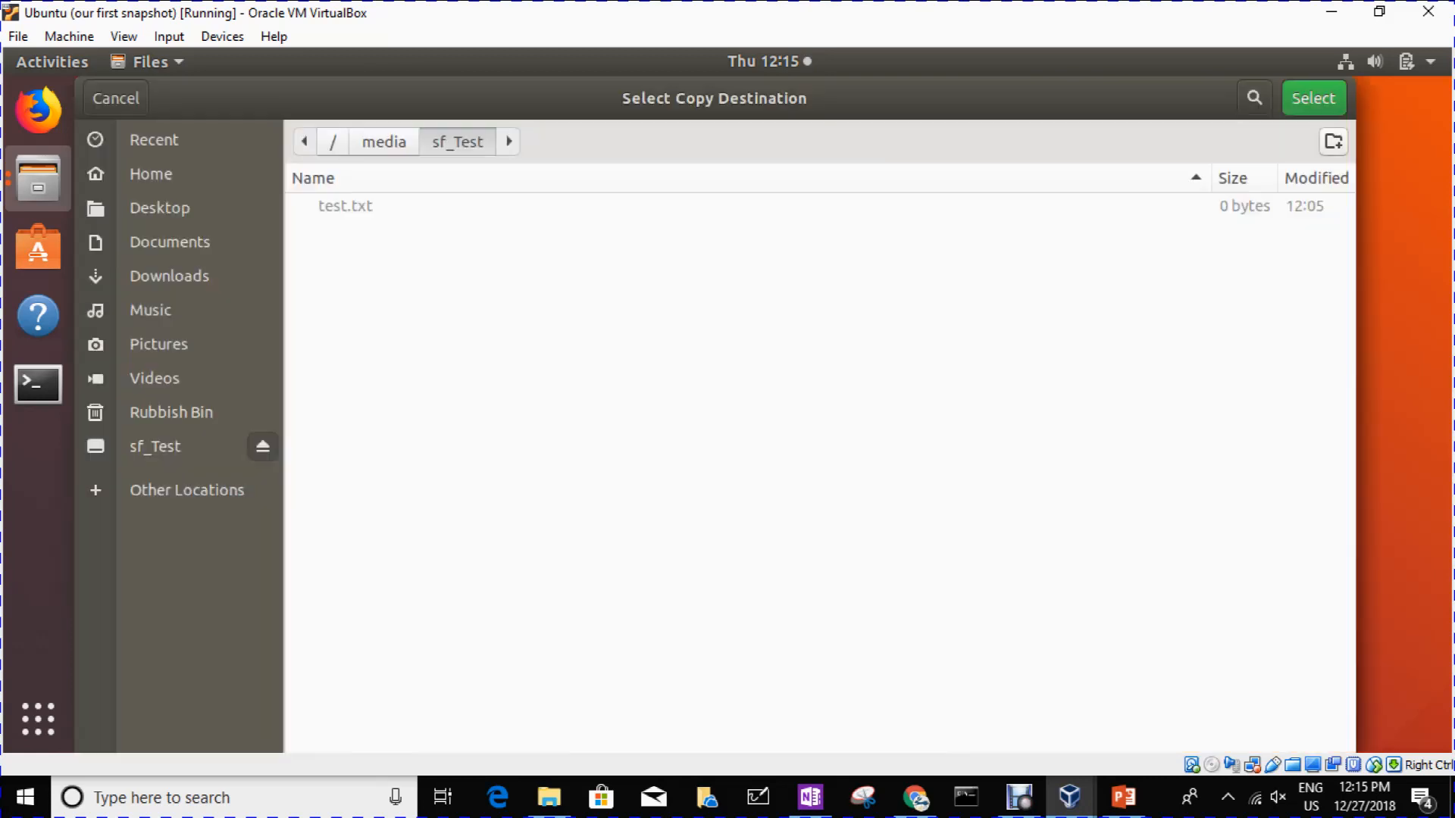
{"action": "left_click", "coordinate": [211, 242]}
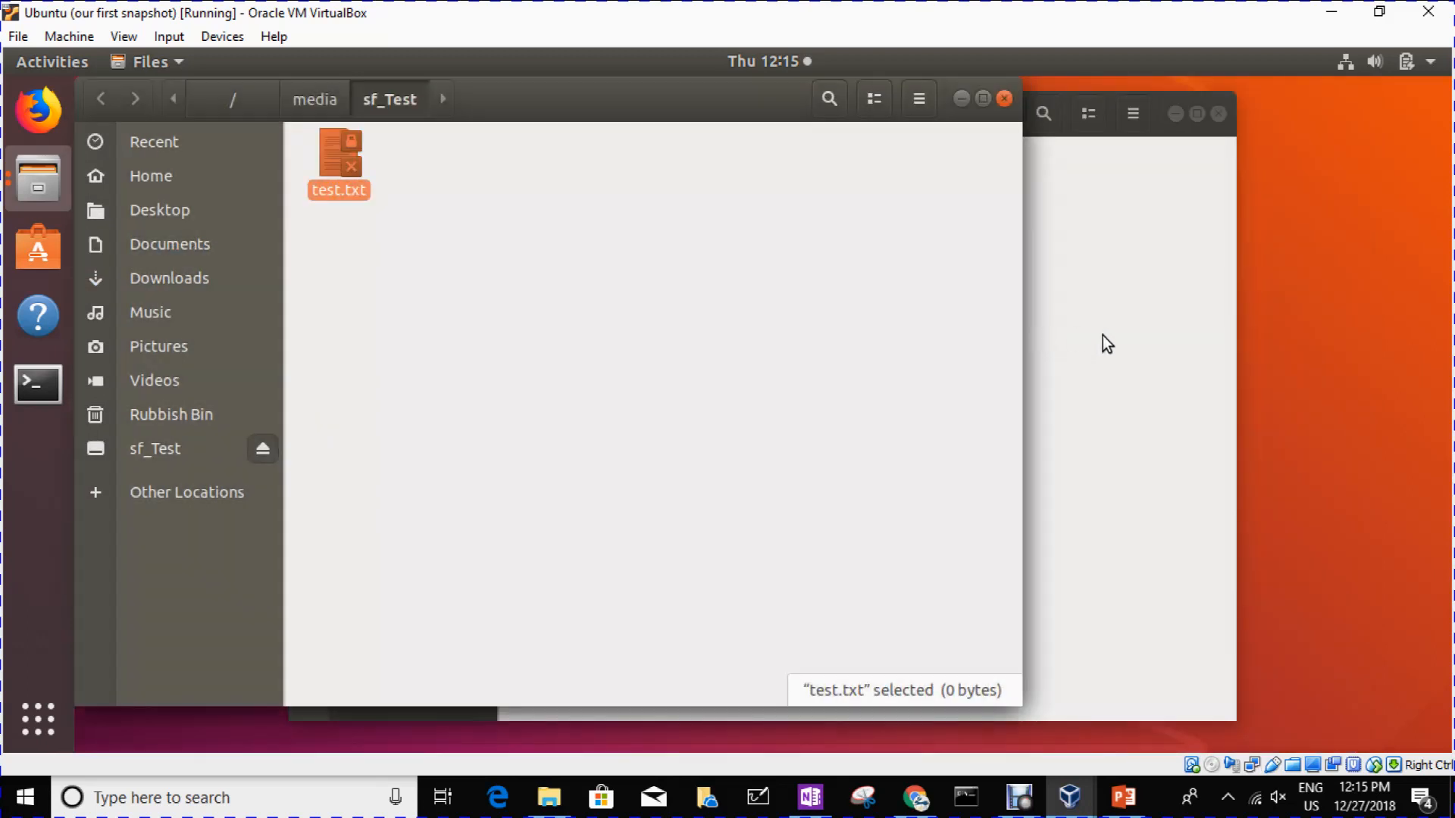
- Place the second file window beside the first and open the Documents folder in it to check for test.txt
{"action": "left_click", "coordinate": [1126, 348]}
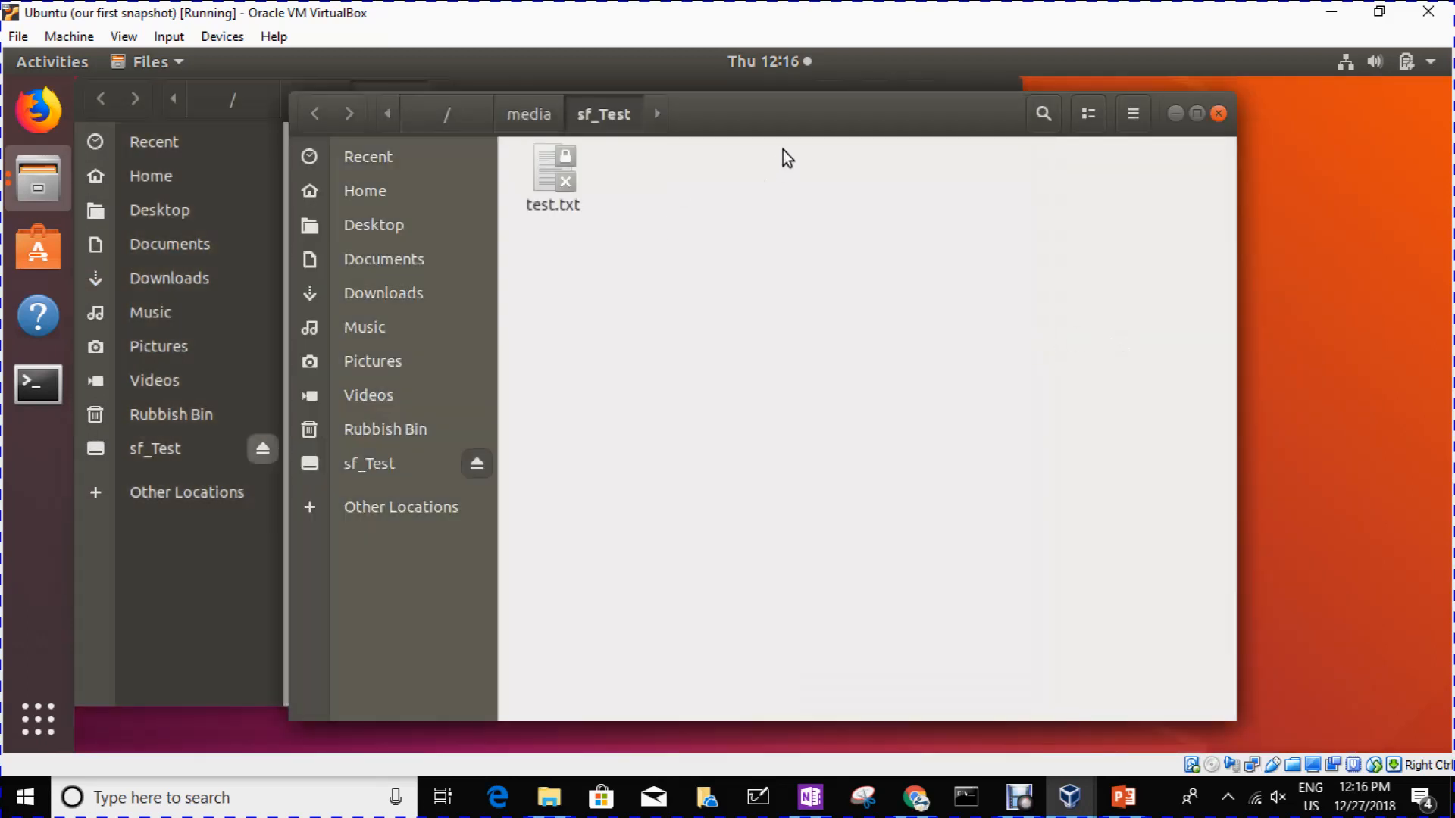
{"action": "left_click_drag", "start_coordinate": [959, 123], "coordinate": [1174, 123]}
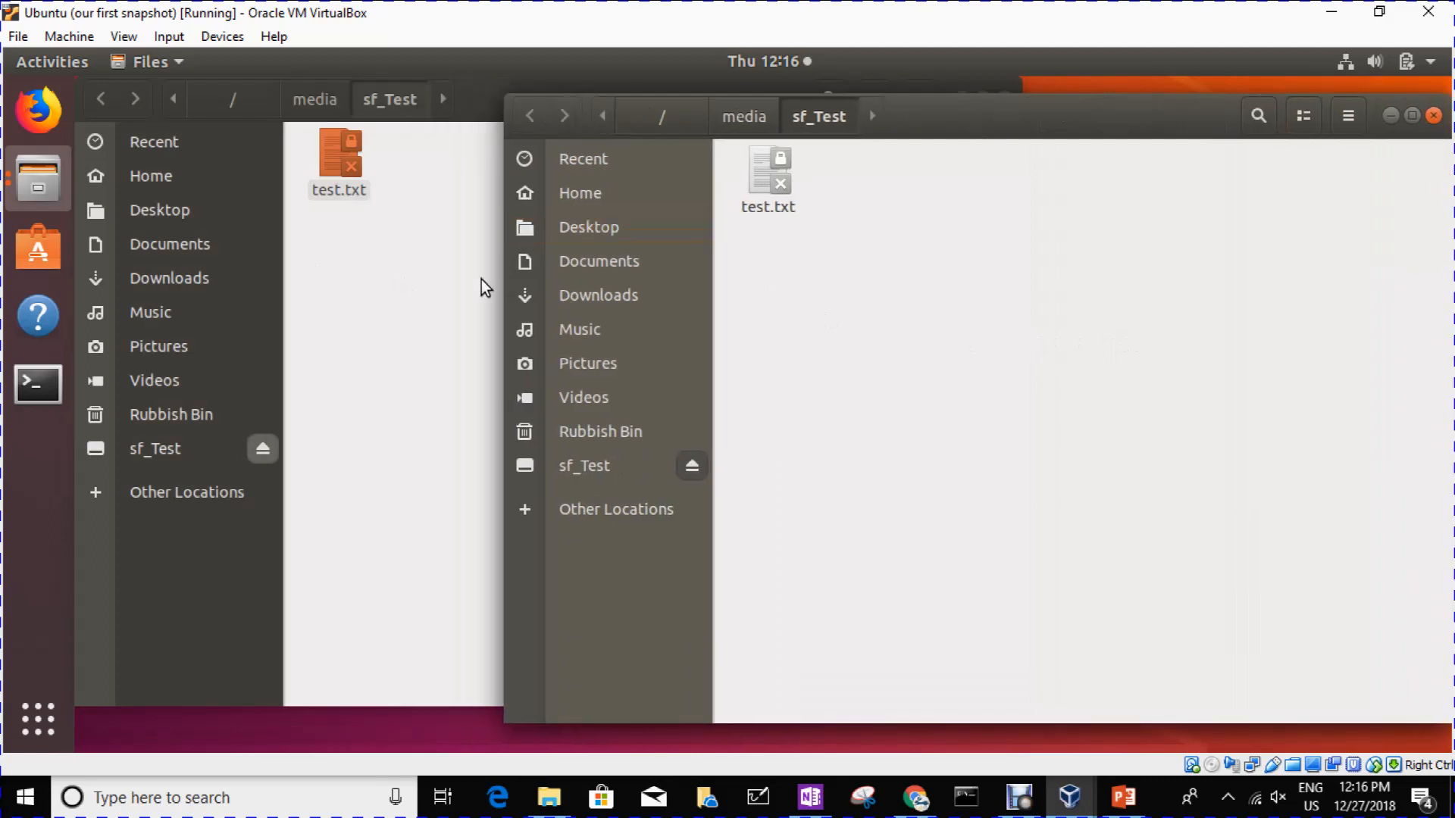
{"action": "left_click", "coordinate": [593, 280]}
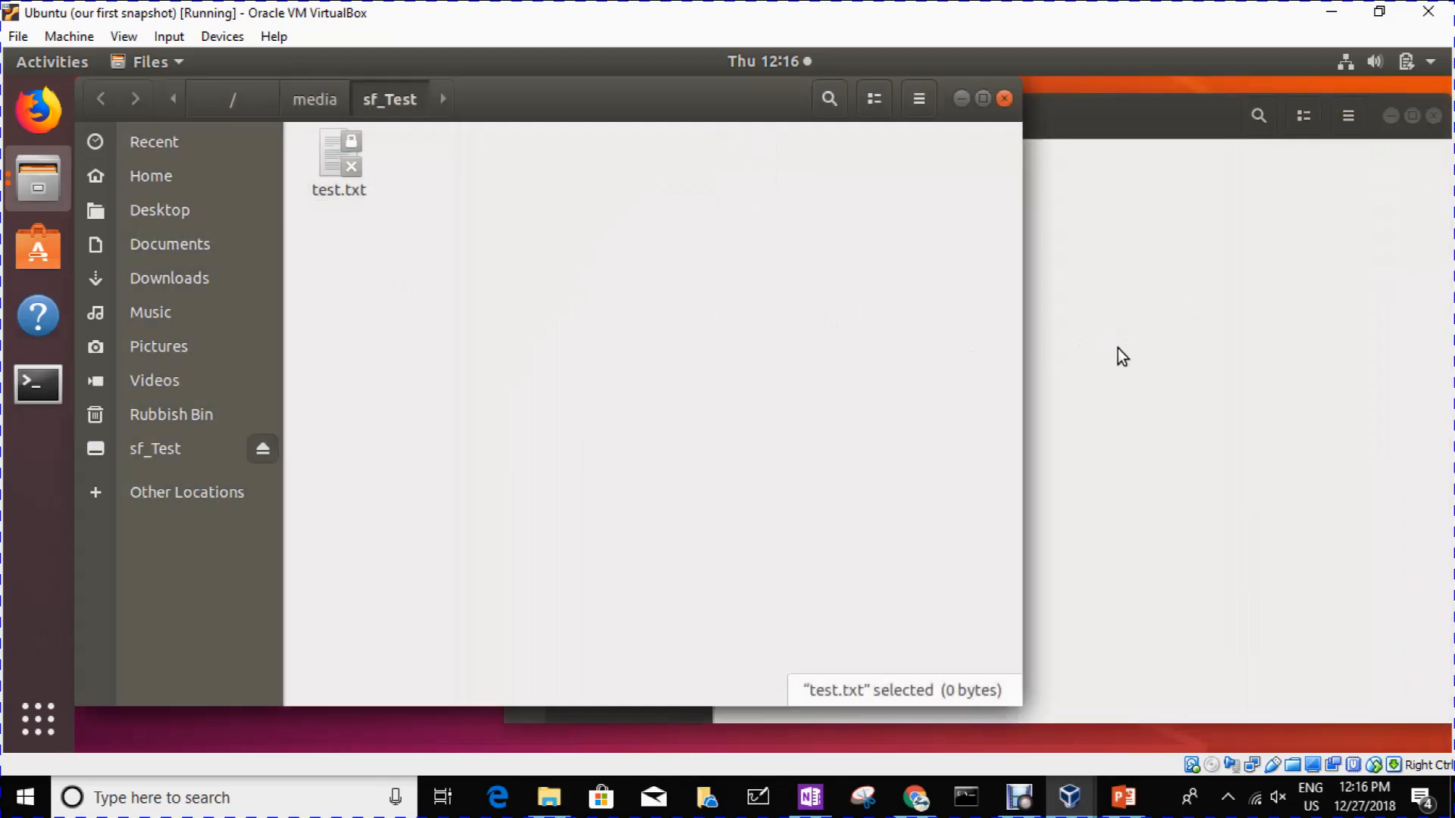
{"action": "left_click", "coordinate": [1117, 348]}
{"action": "left_click", "coordinate": [641, 258]}
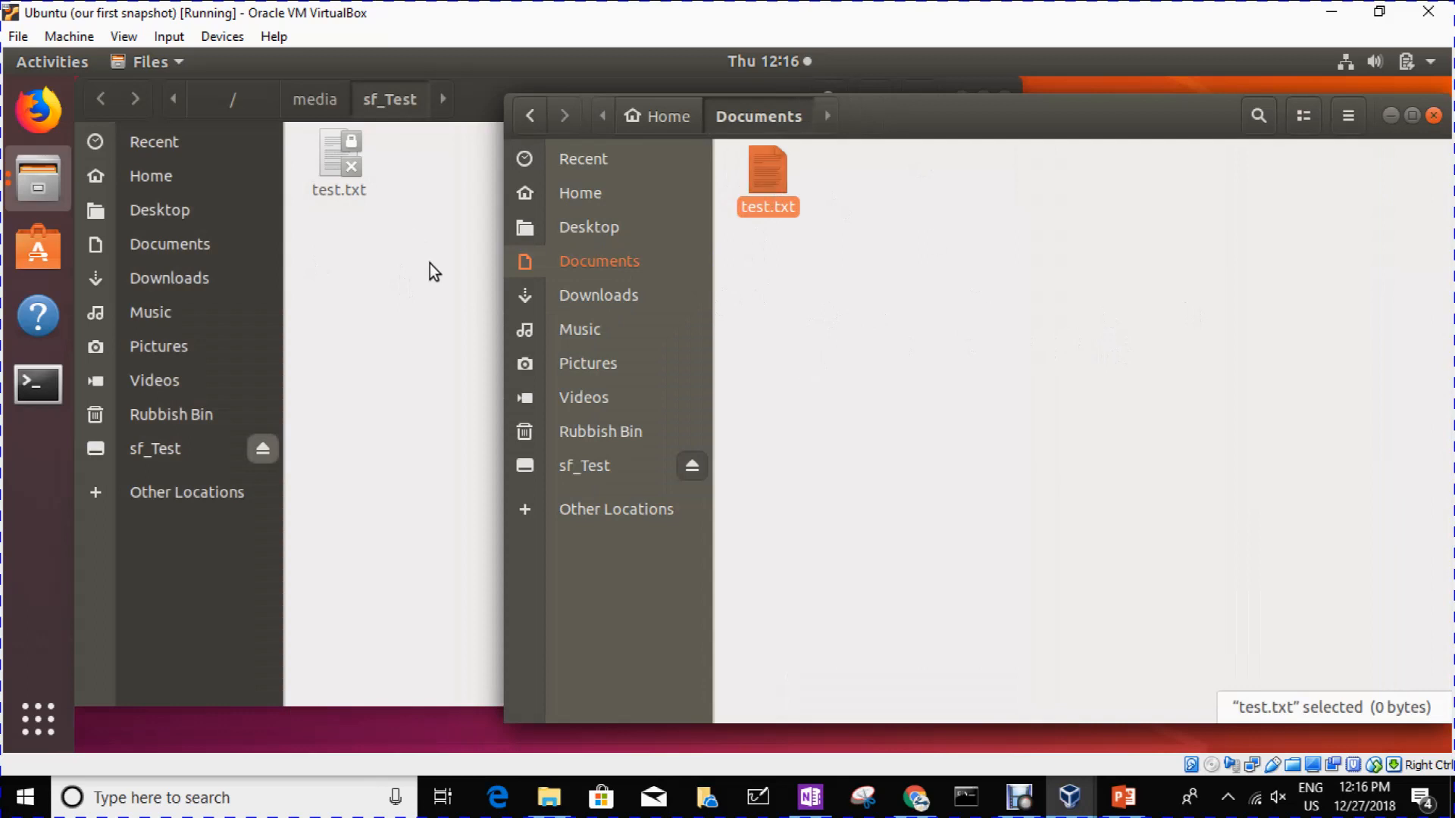
- Rename test.txt in the Documents folder to "renamed test.txt"
{"action": "right_click", "coordinate": [756, 189]}
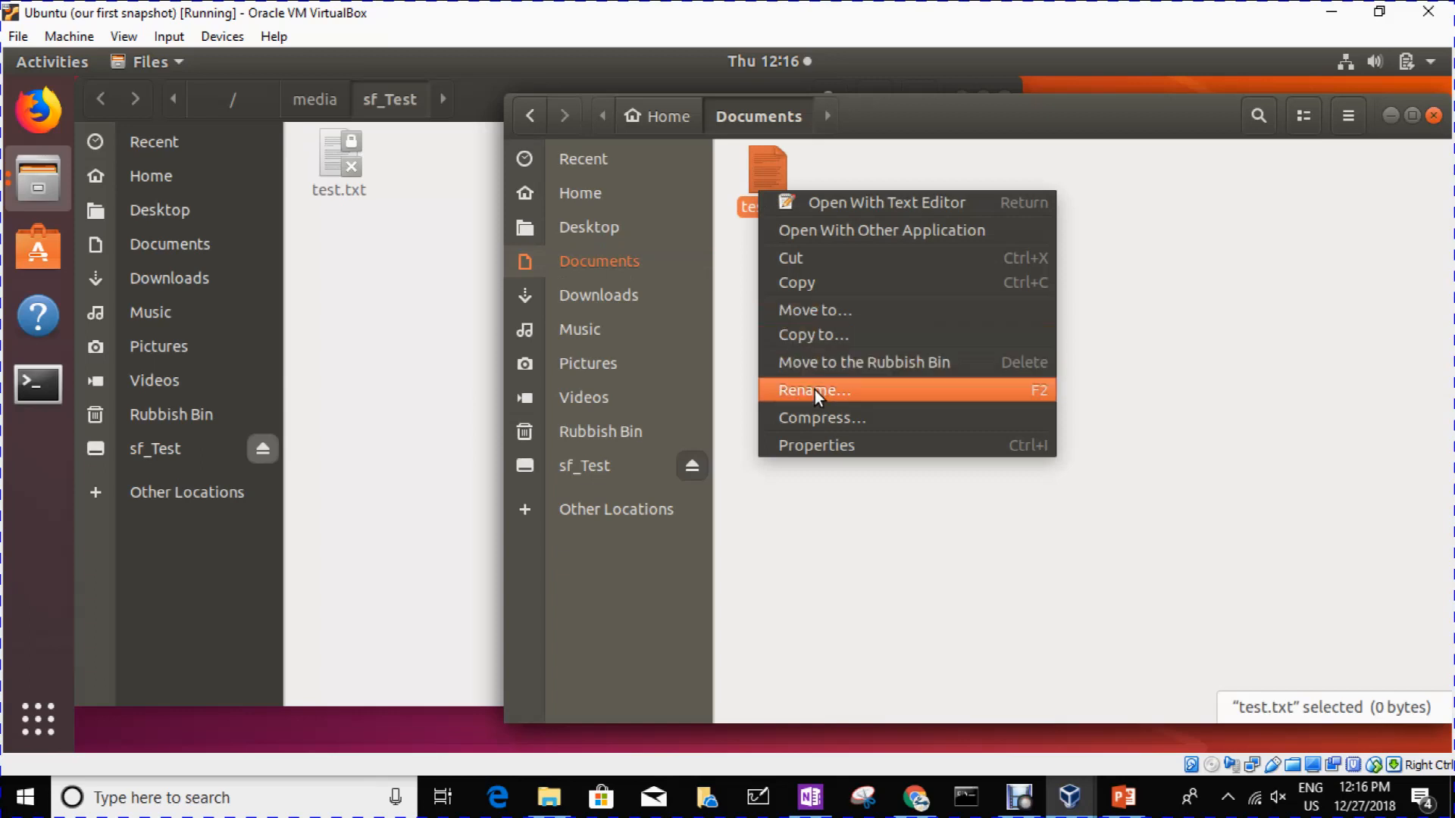
{"action": "left_click", "coordinate": [957, 397]}
{"action": "type", "text": "renamed test"}
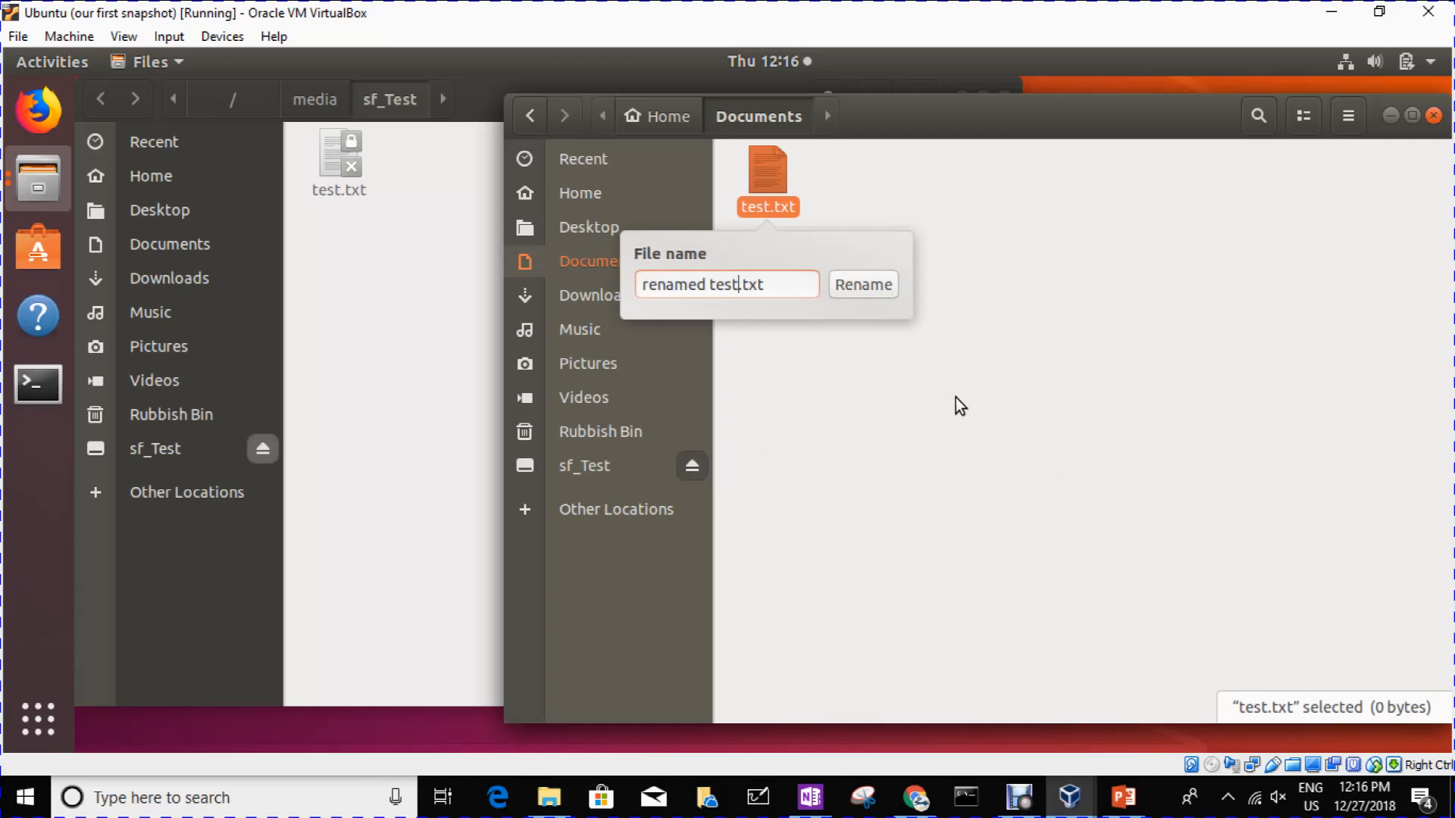
{"action": "key", "text": "Return"}
- Copy renamed test.txt from the Documents folder into the sf_Test shared folder and bring that folder's window to the front
{"action": "left_click_drag", "start_coordinate": [773, 198], "coordinate": [430, 303]}
{"action": "left_click_drag", "start_coordinate": [499, 363], "coordinate": [501, 365]}
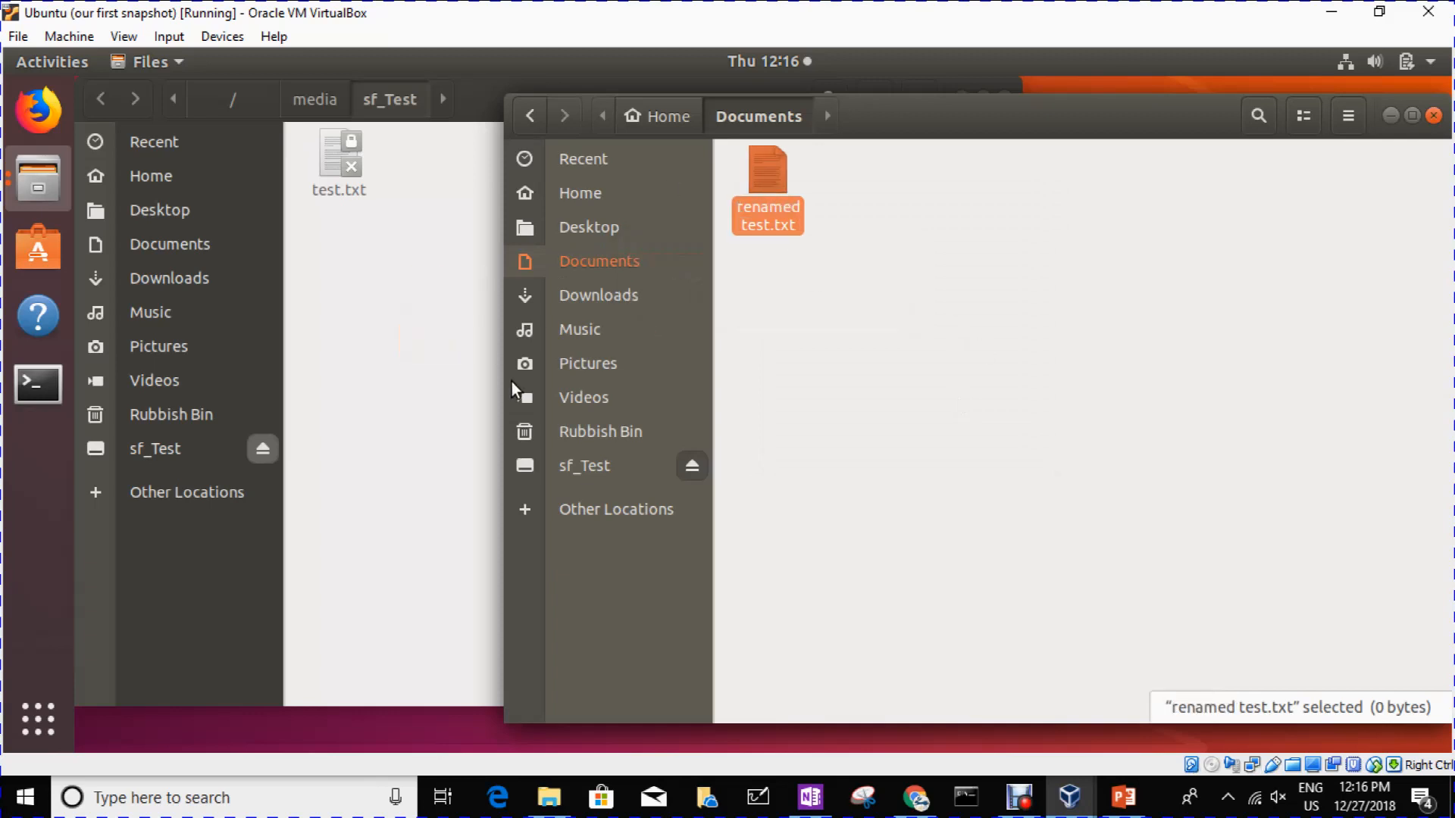
{"action": "left_click", "coordinate": [422, 345]}
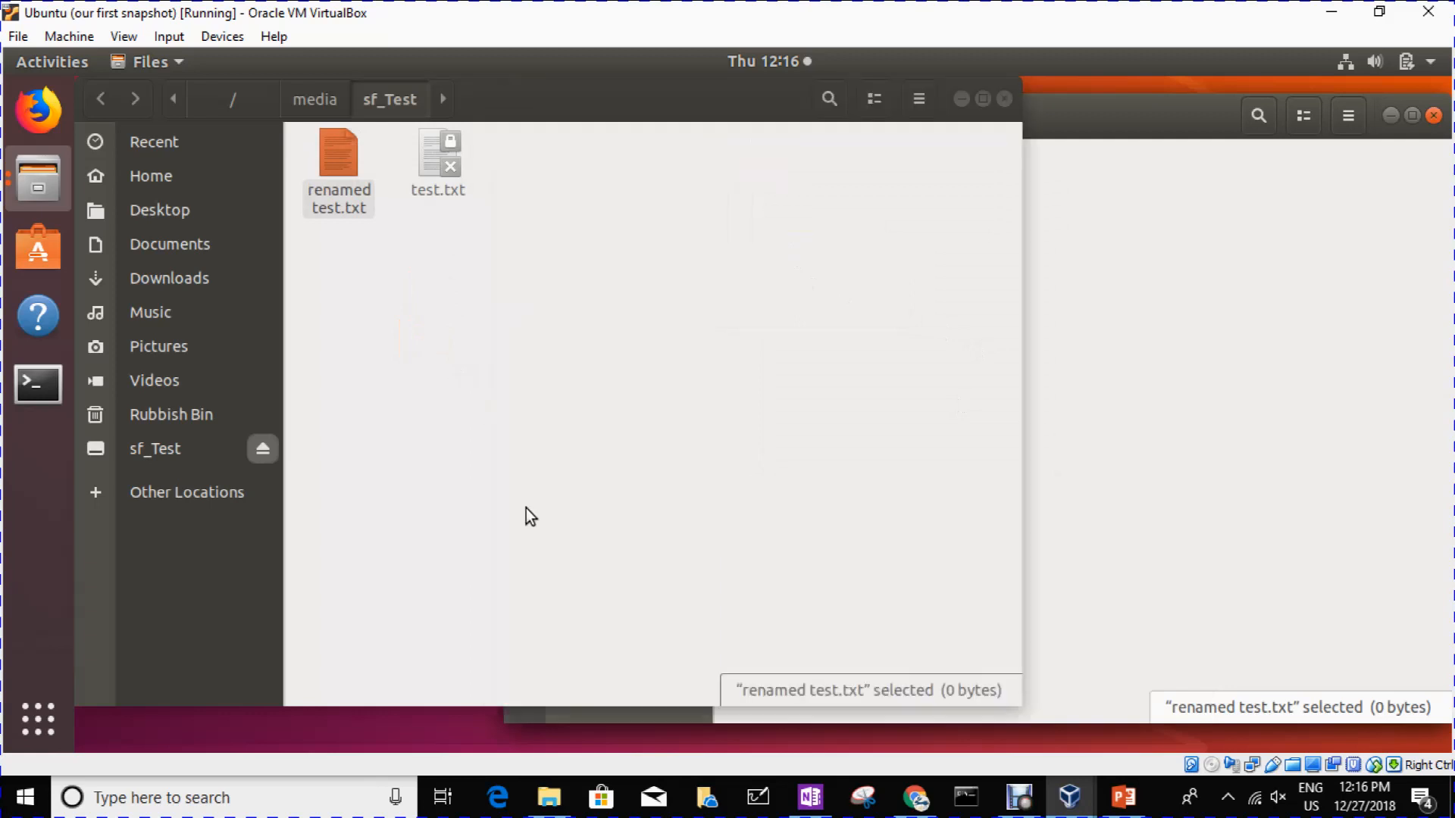
- Switch to File Explorer on the Windows host and open the Test folder on the Desktop to check for the renamed file
{"action": "left_click", "coordinate": [546, 796]}
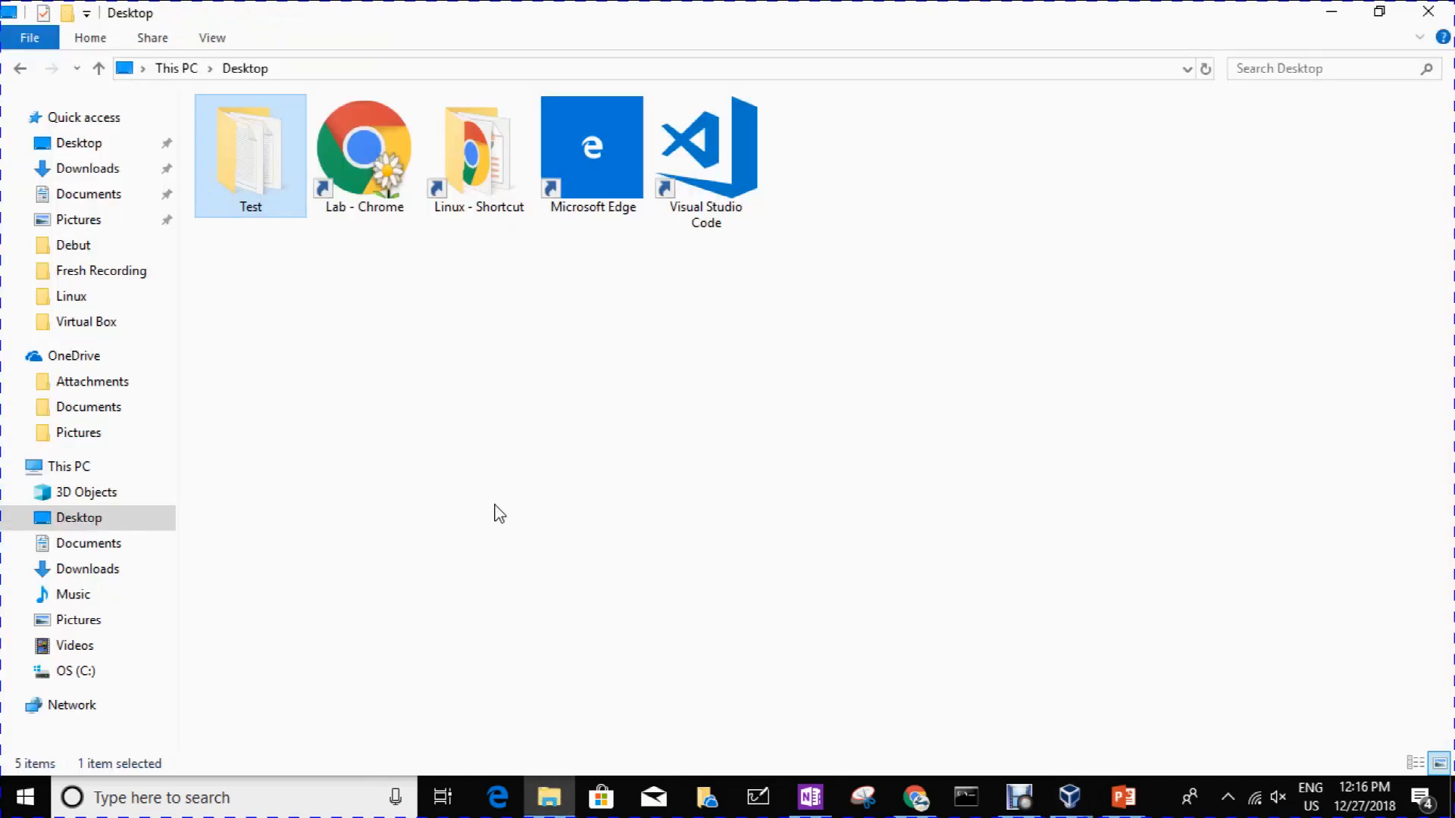
{"action": "double_click", "coordinate": [269, 215]}
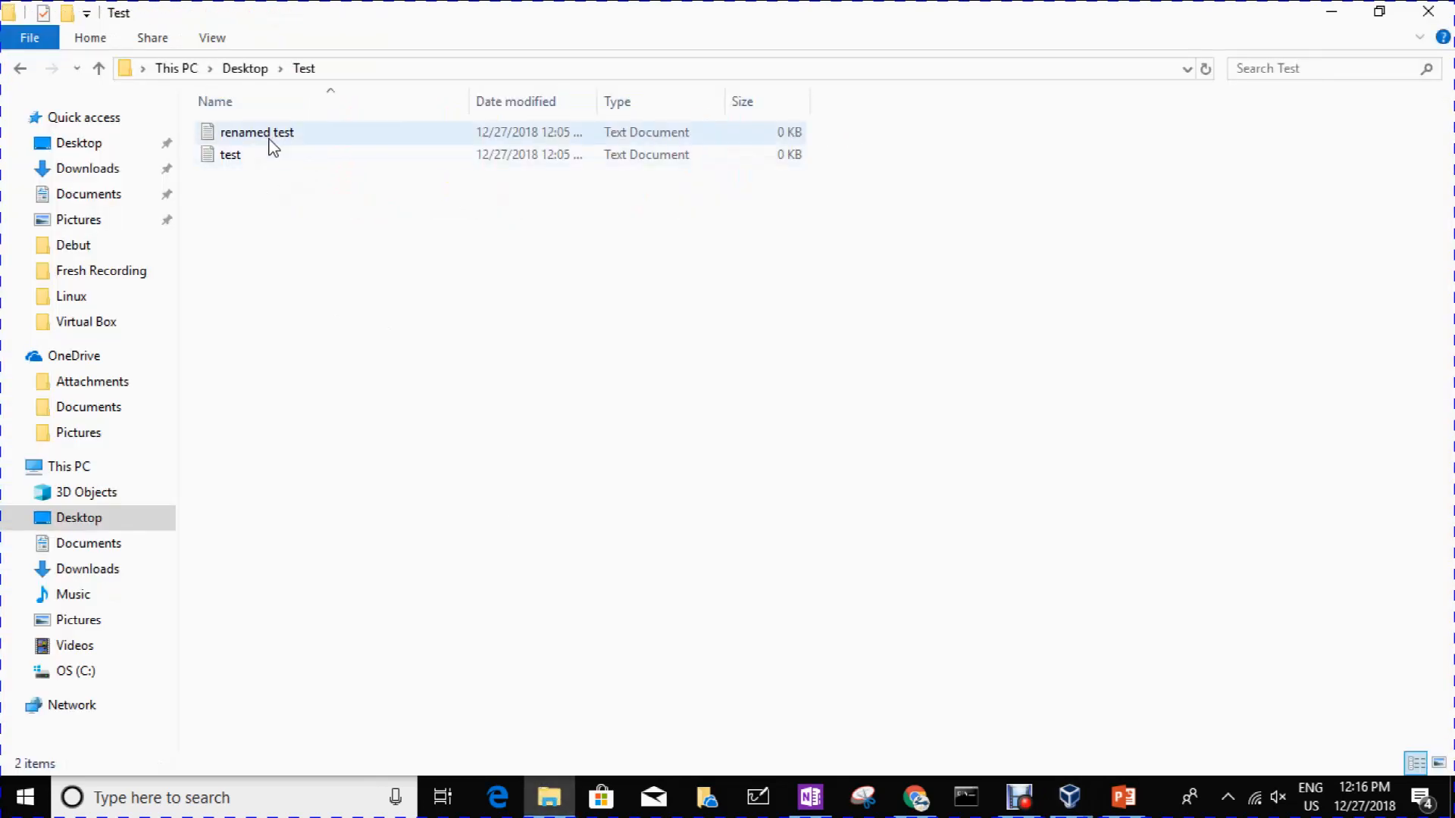